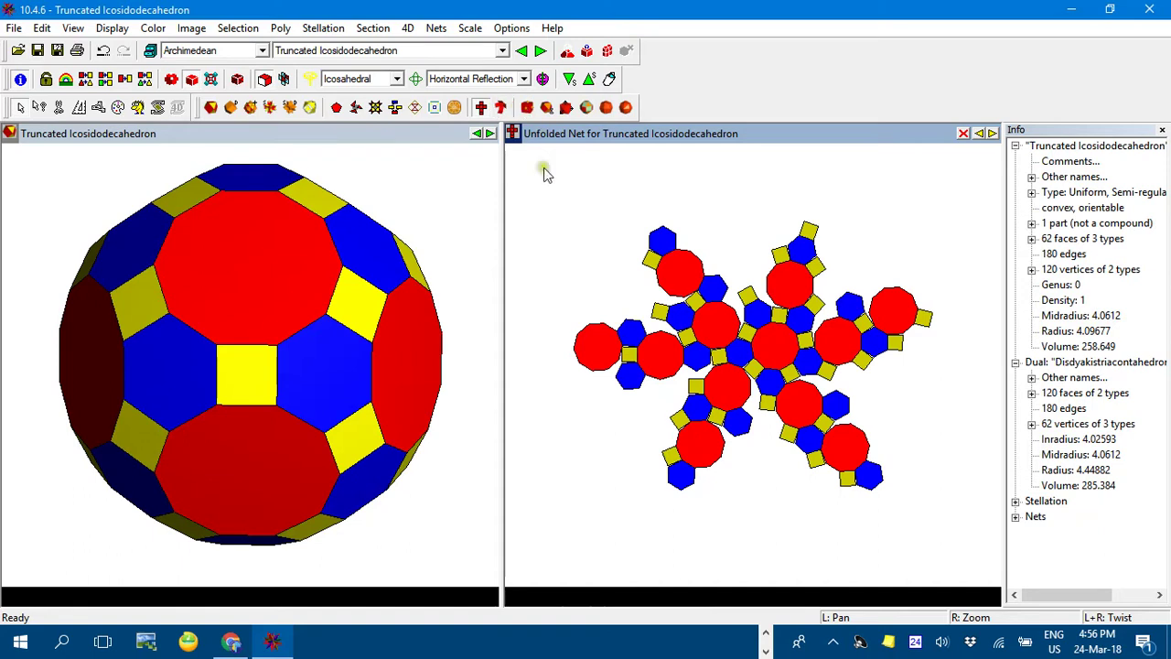
Set the net/paper color mixing to One Color per Net/Page for the unfolded net.
click(661, 178)
click(436, 28)
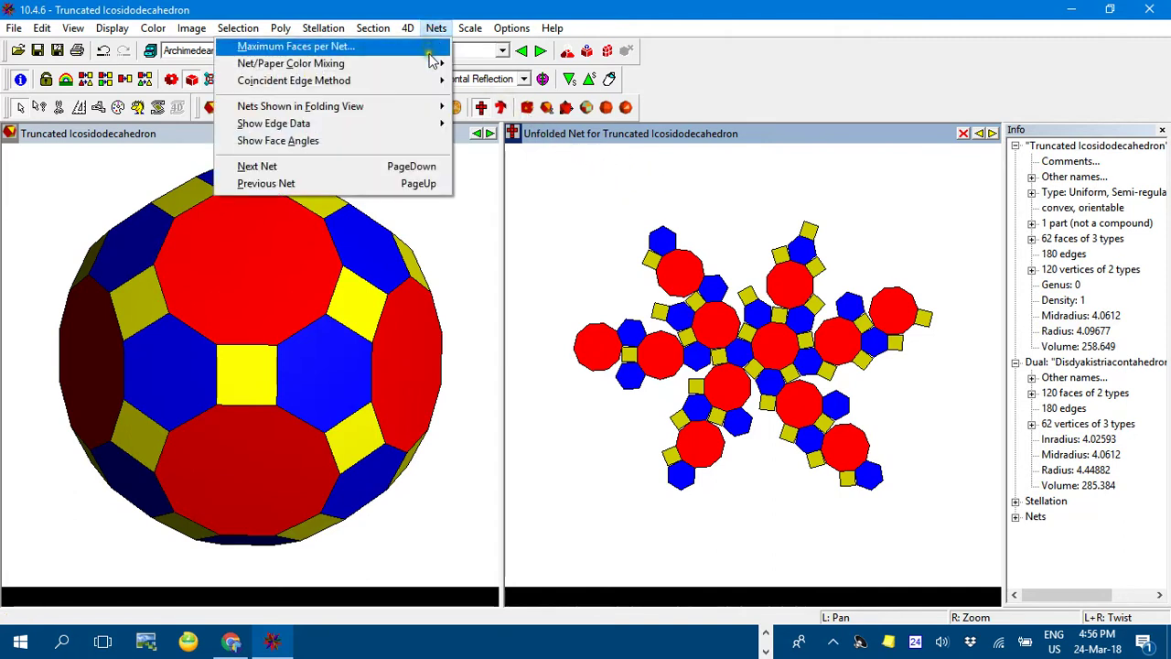
mouse_move(430, 68)
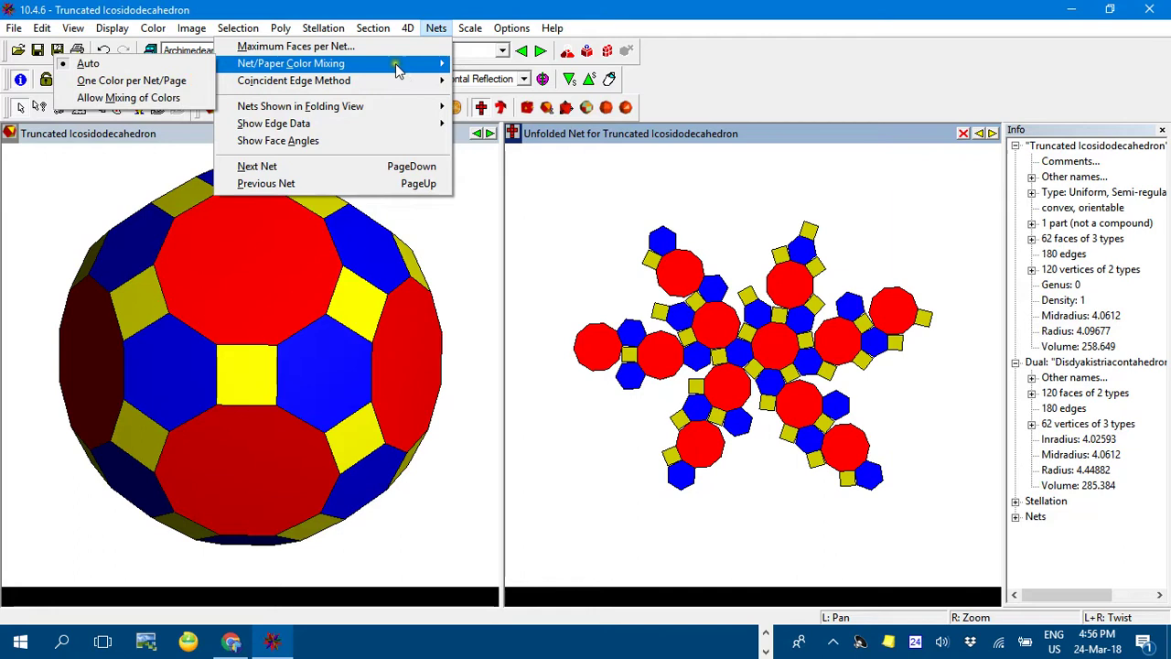
click(175, 80)
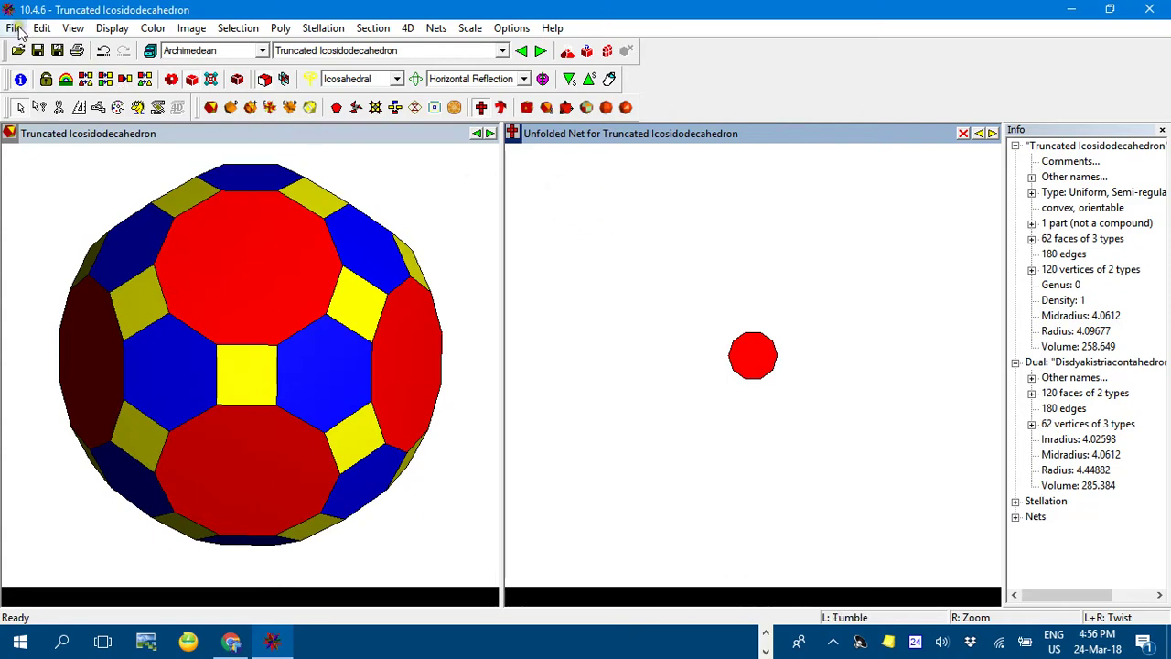
Preview the printout of the decagon net with the current print options, and close the preview.
click(77, 53)
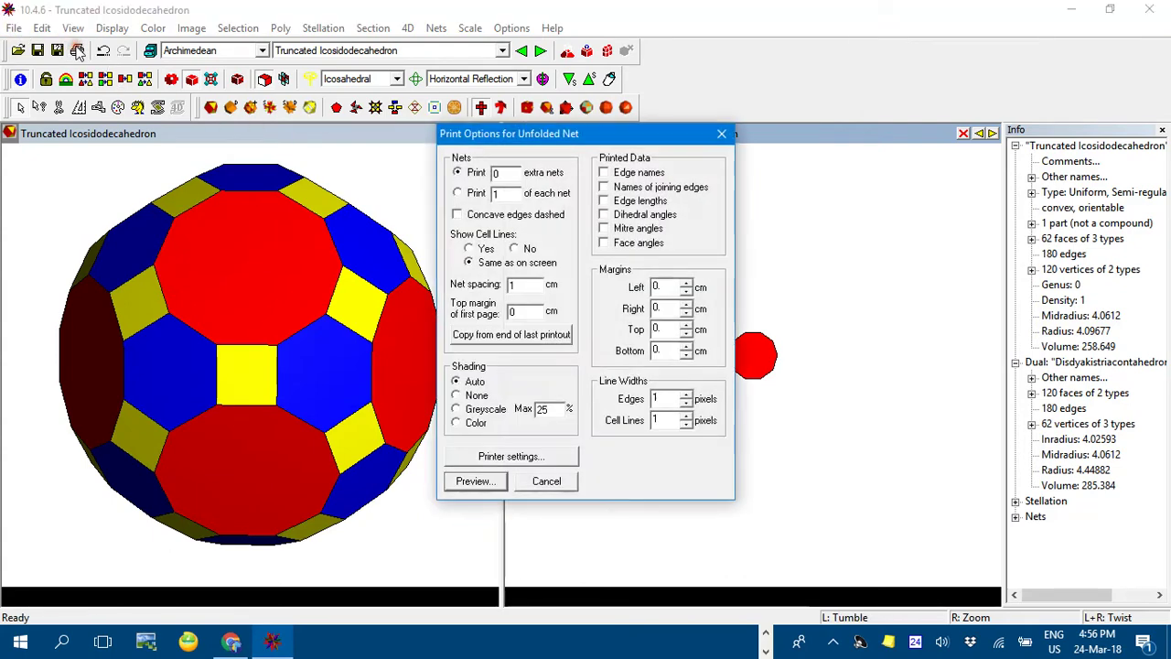
click(475, 481)
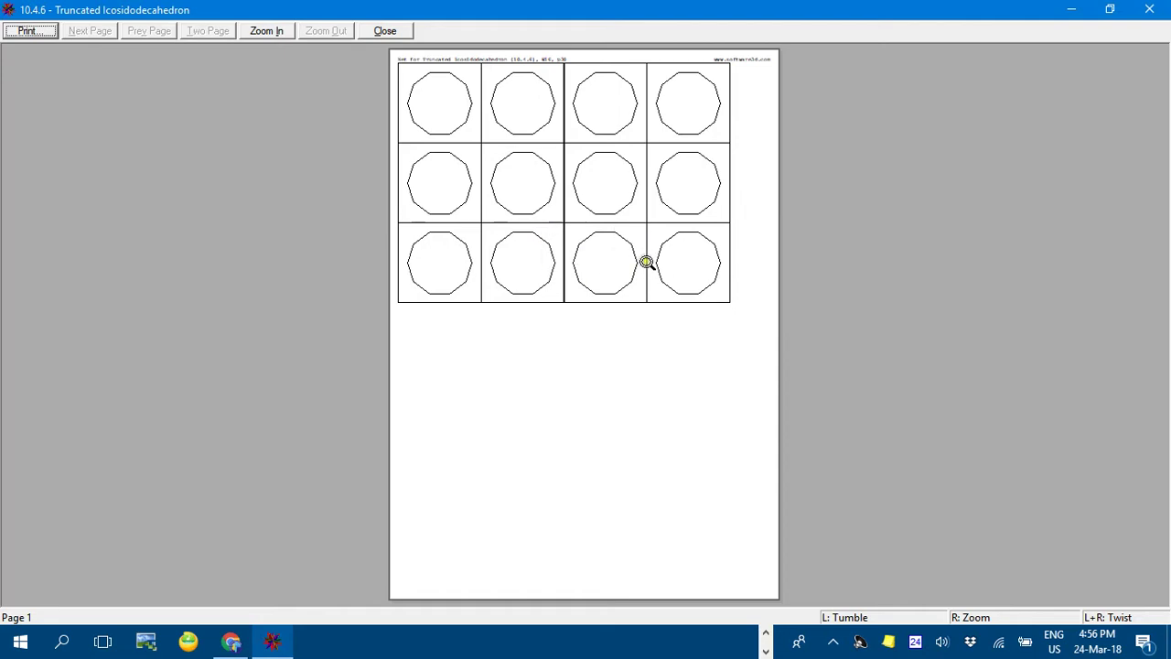
click(385, 31)
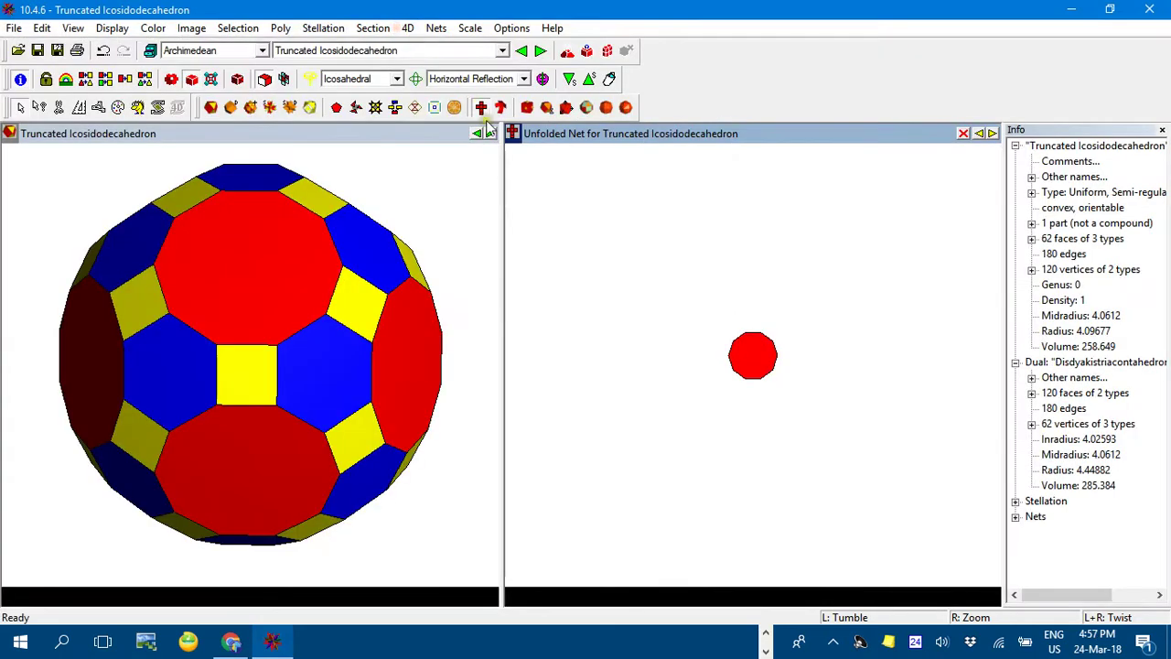
Advance past the hexagon net to the square net and preview its printout.
click(993, 134)
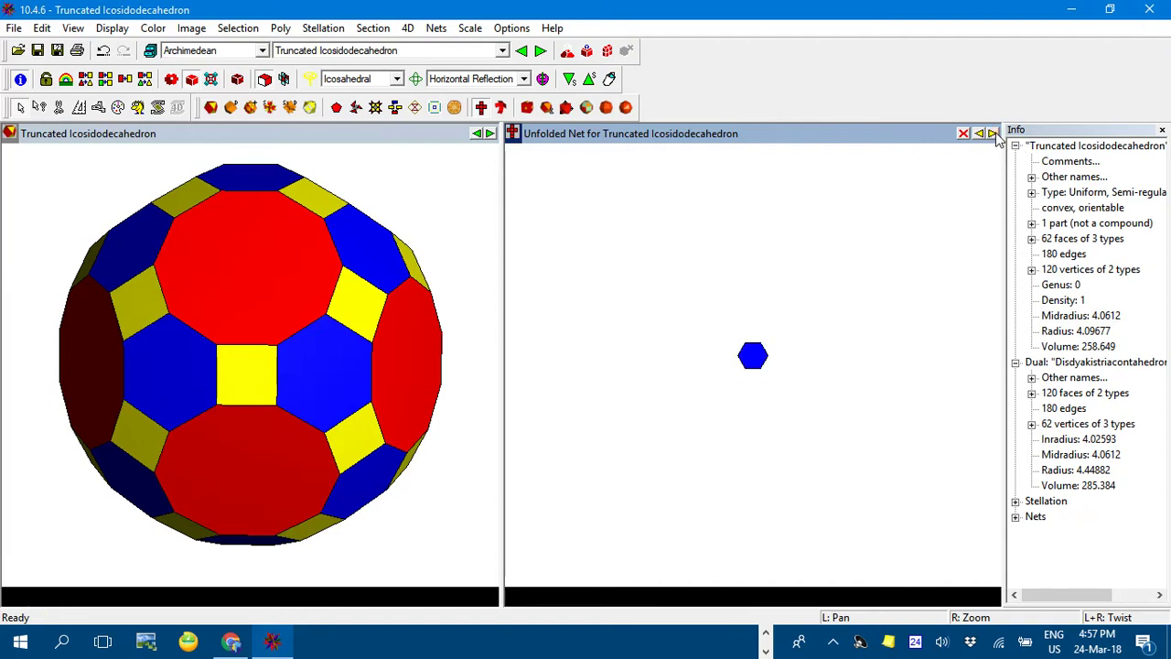
click(993, 133)
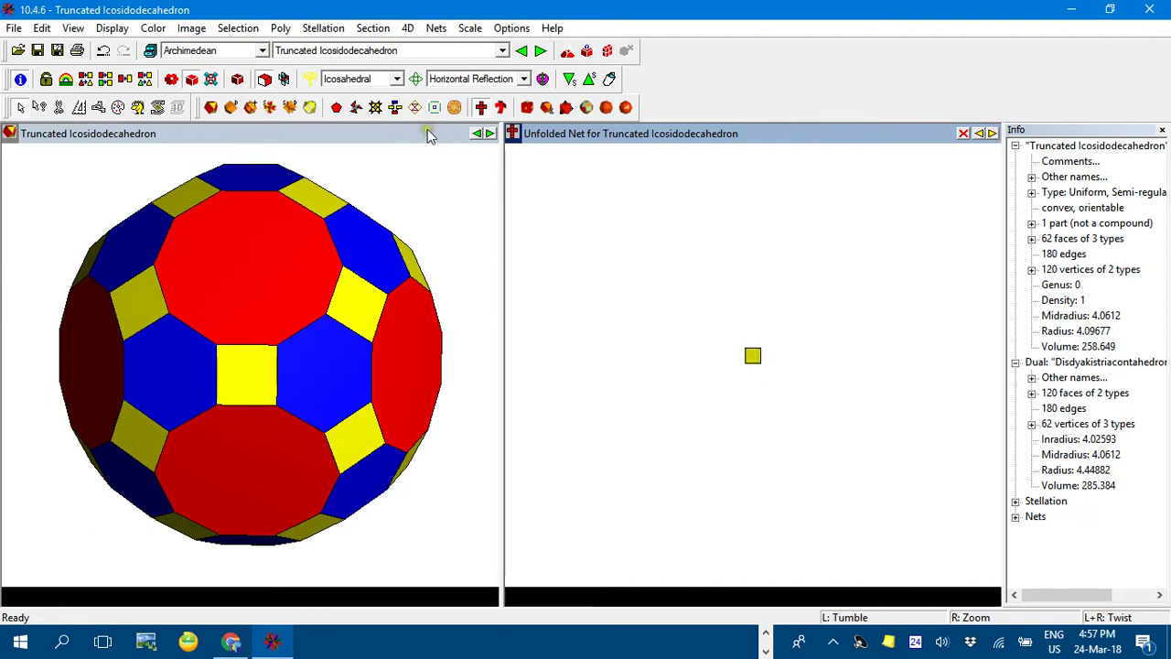
click(76, 50)
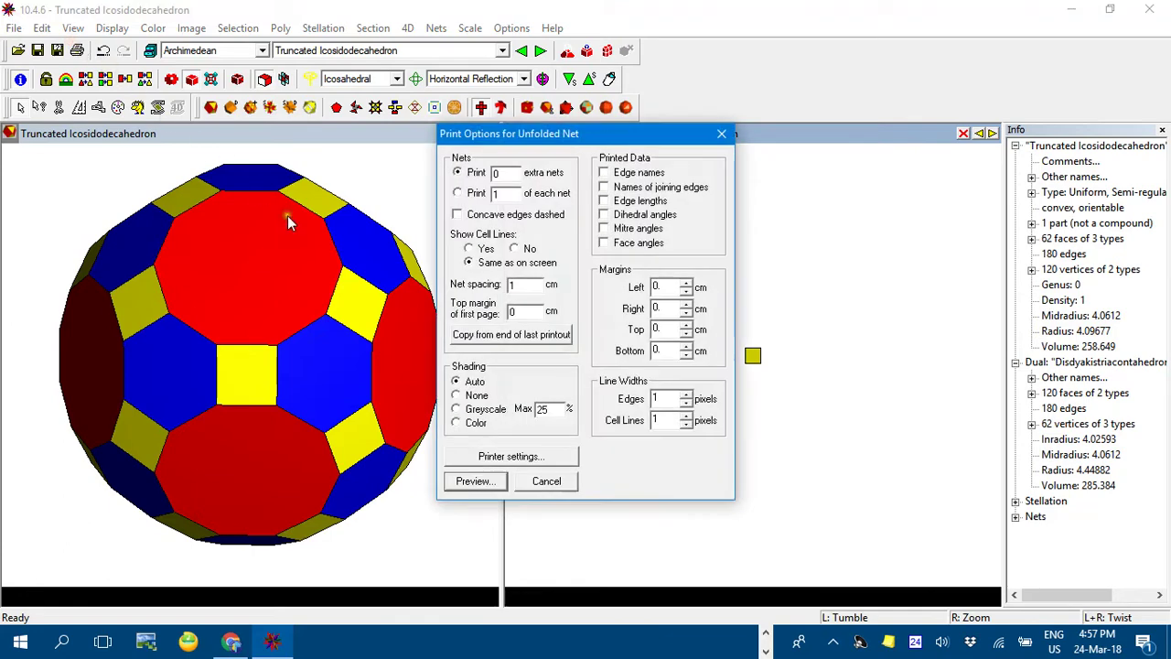
click(475, 481)
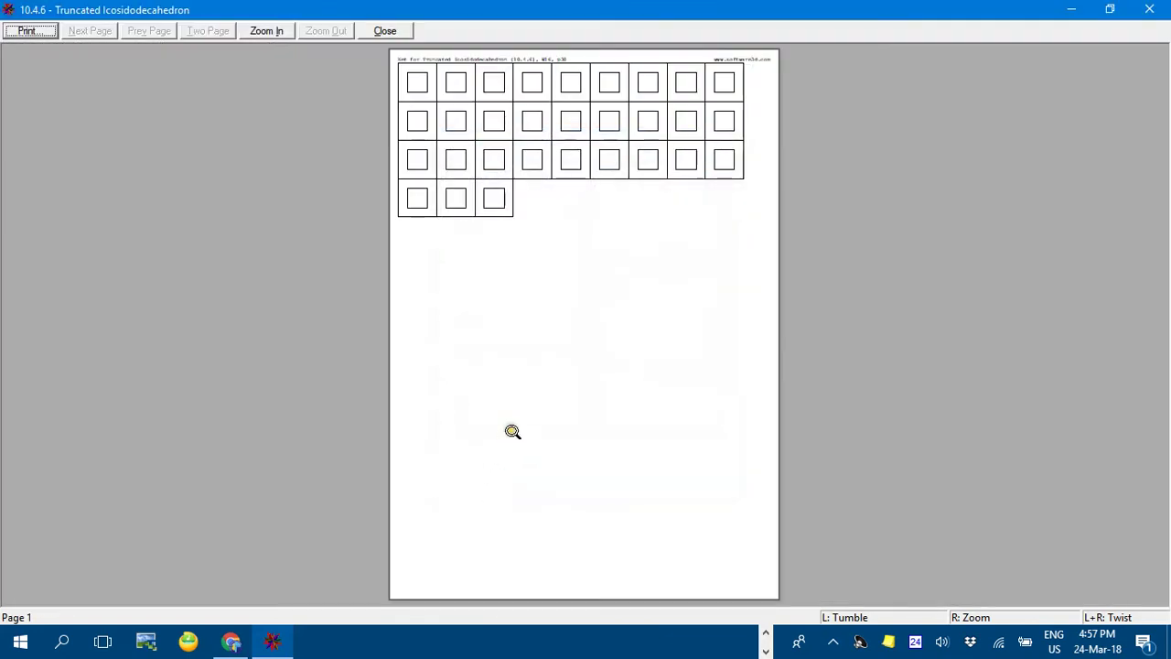
click(385, 31)
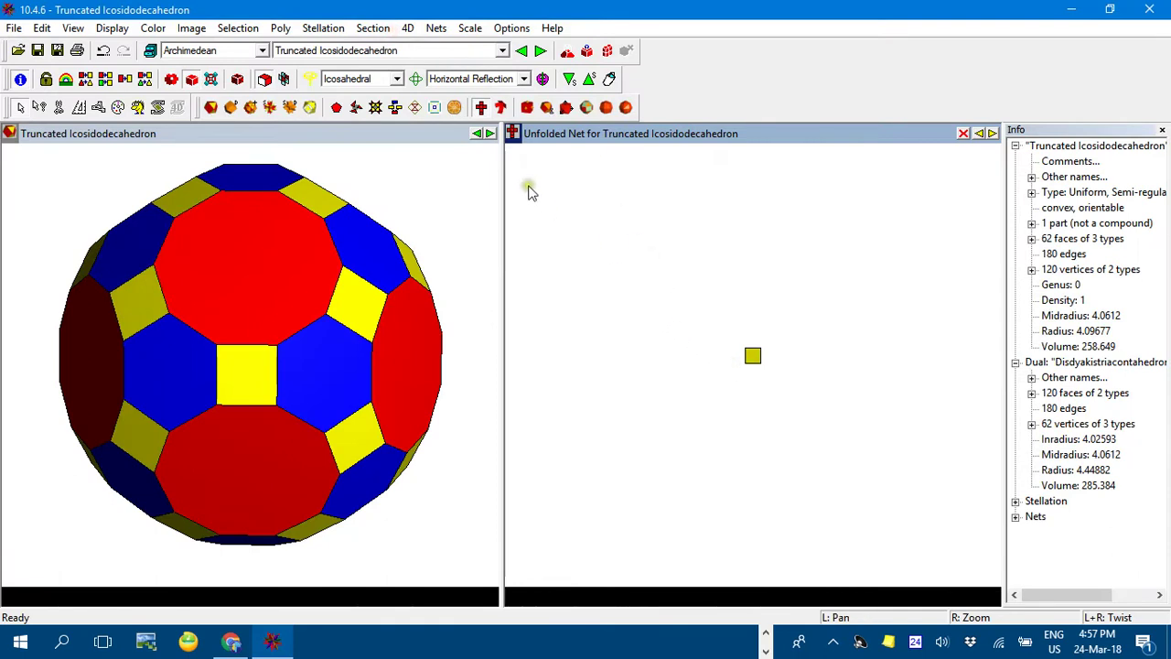
Scale the model by setting its shortest edge length to 3.
click(469, 29)
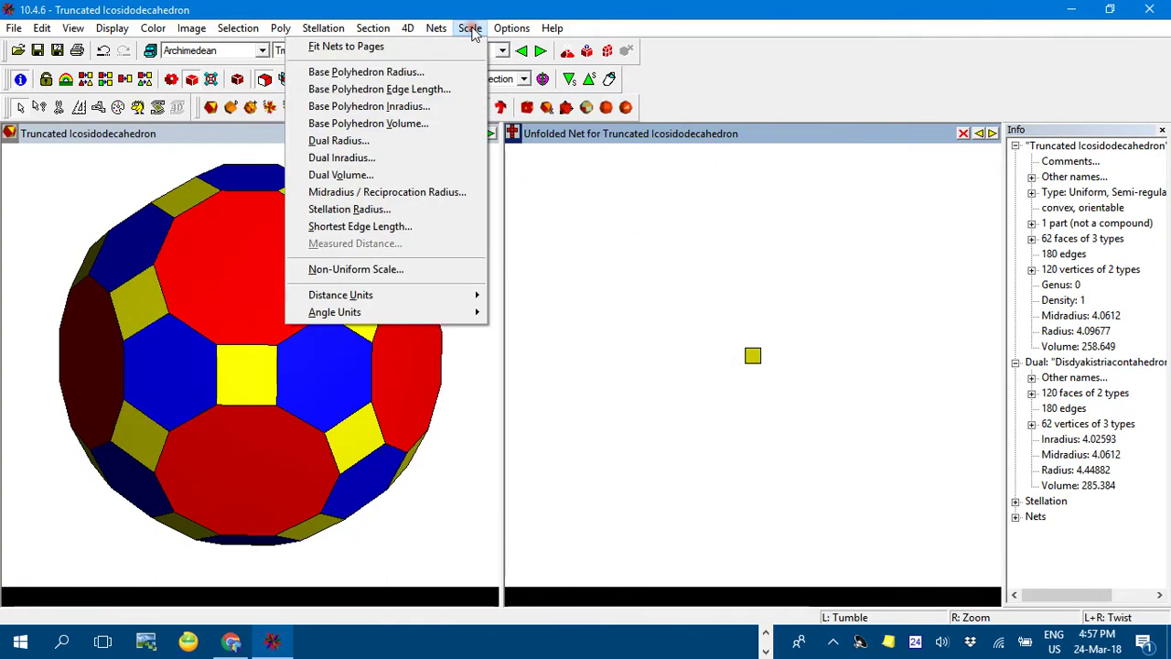
click(435, 230)
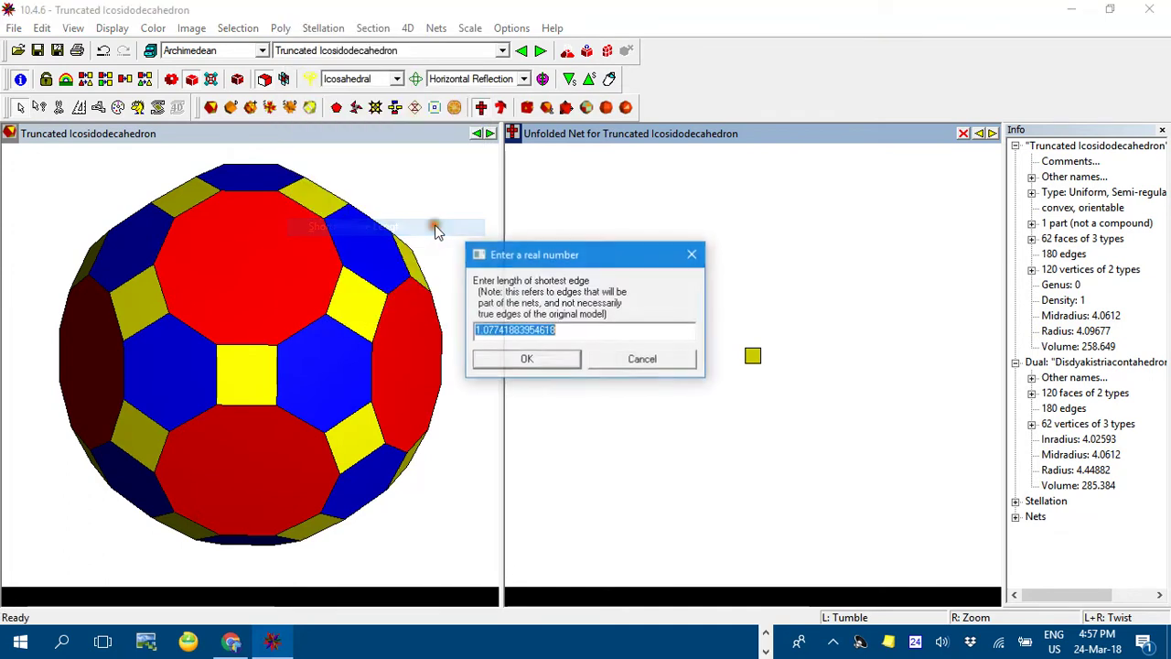
click(569, 333)
drag(558, 331, 475, 333)
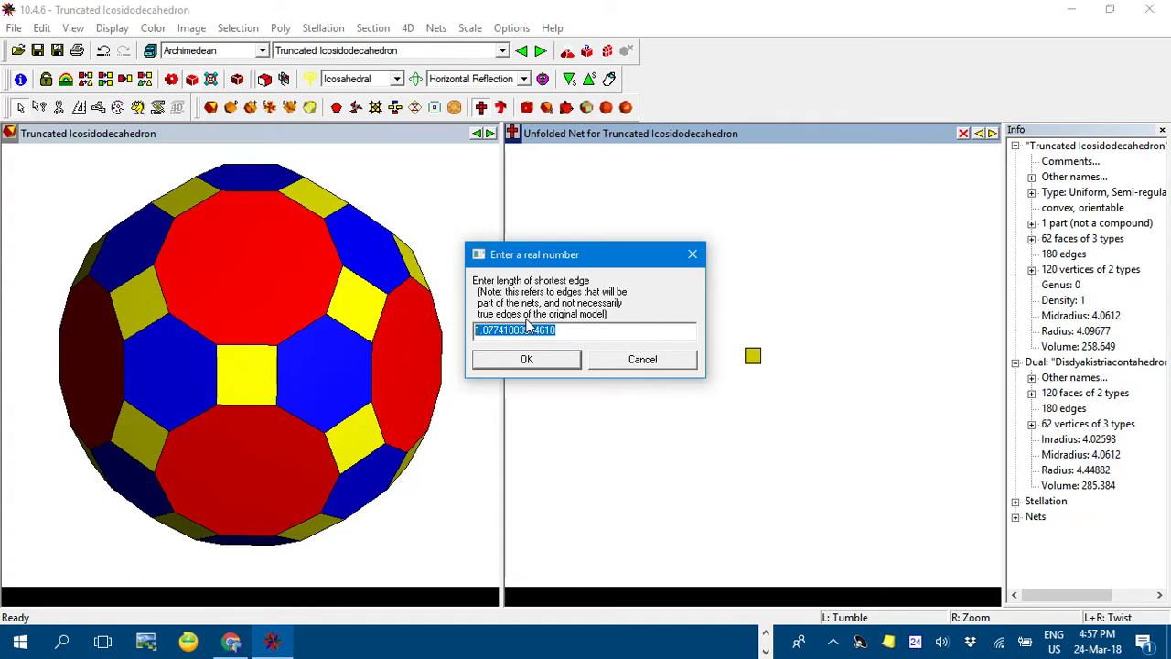
text(3)
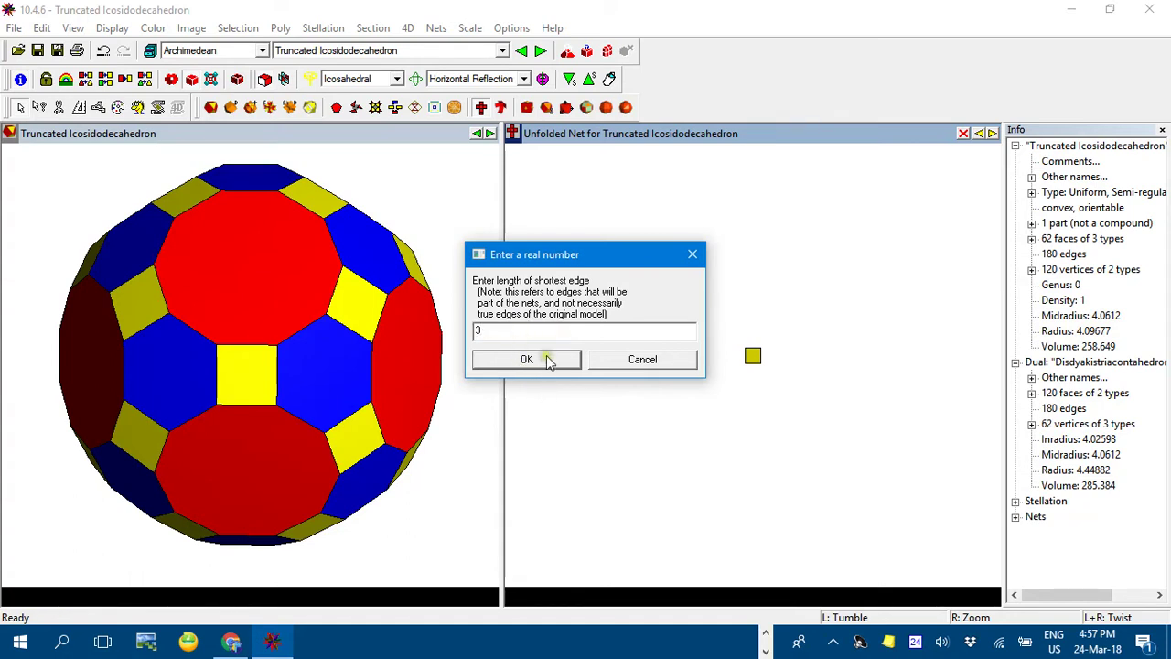
click(546, 359)
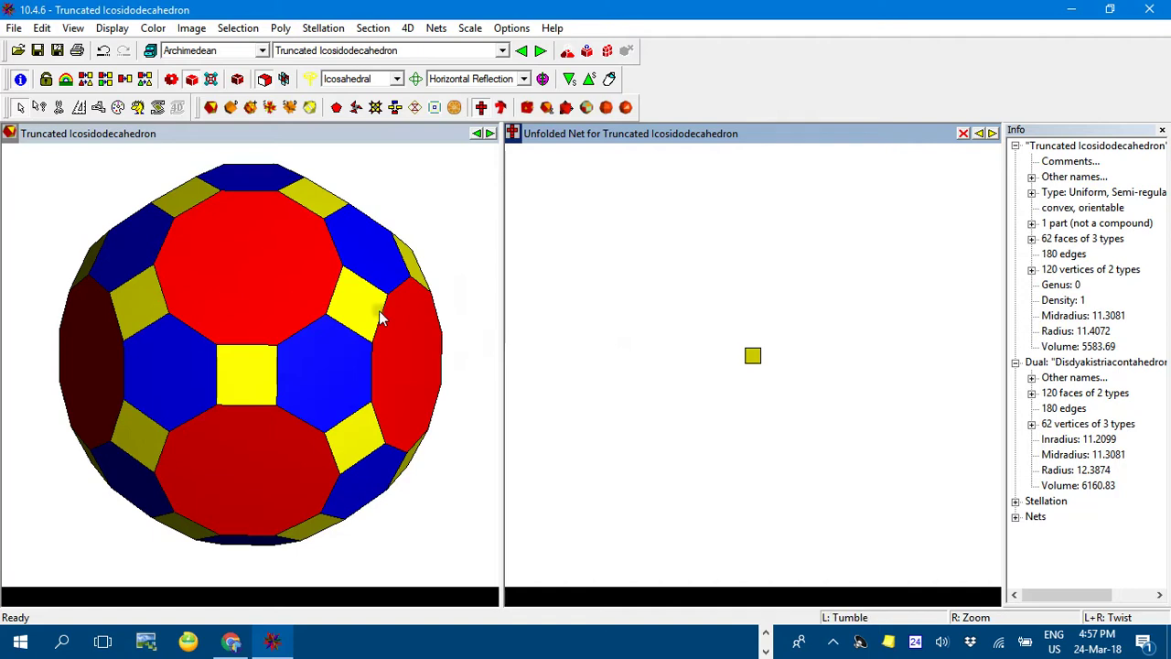
Preview the rescaled square net's printout and return to the model.
click(77, 50)
click(485, 481)
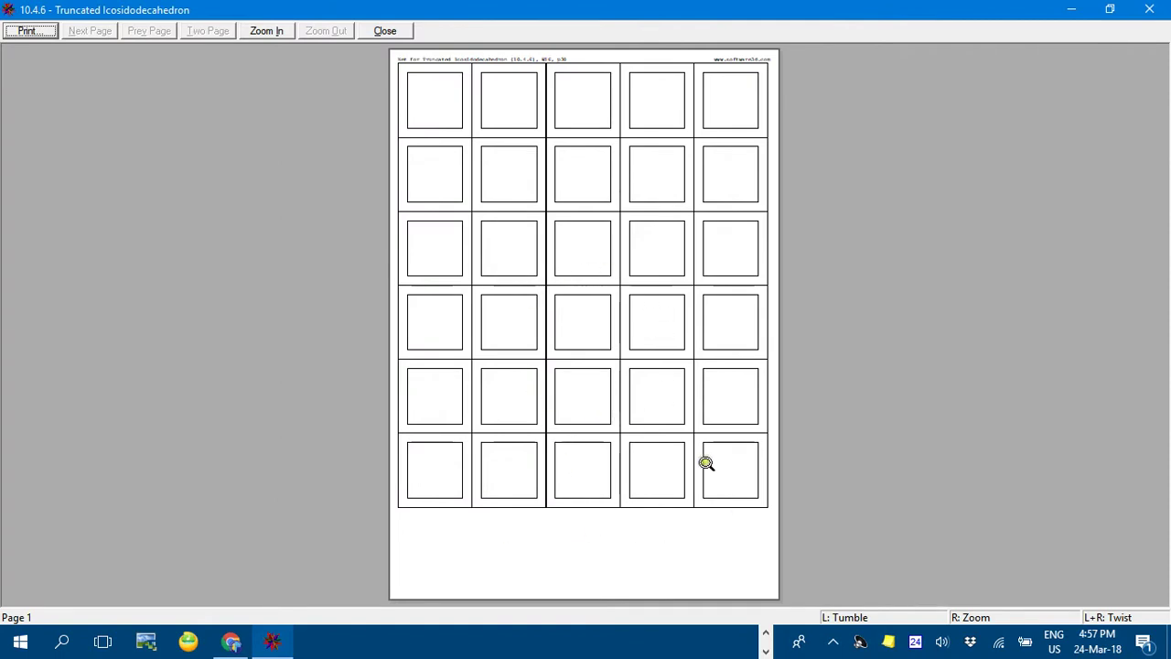
click(385, 31)
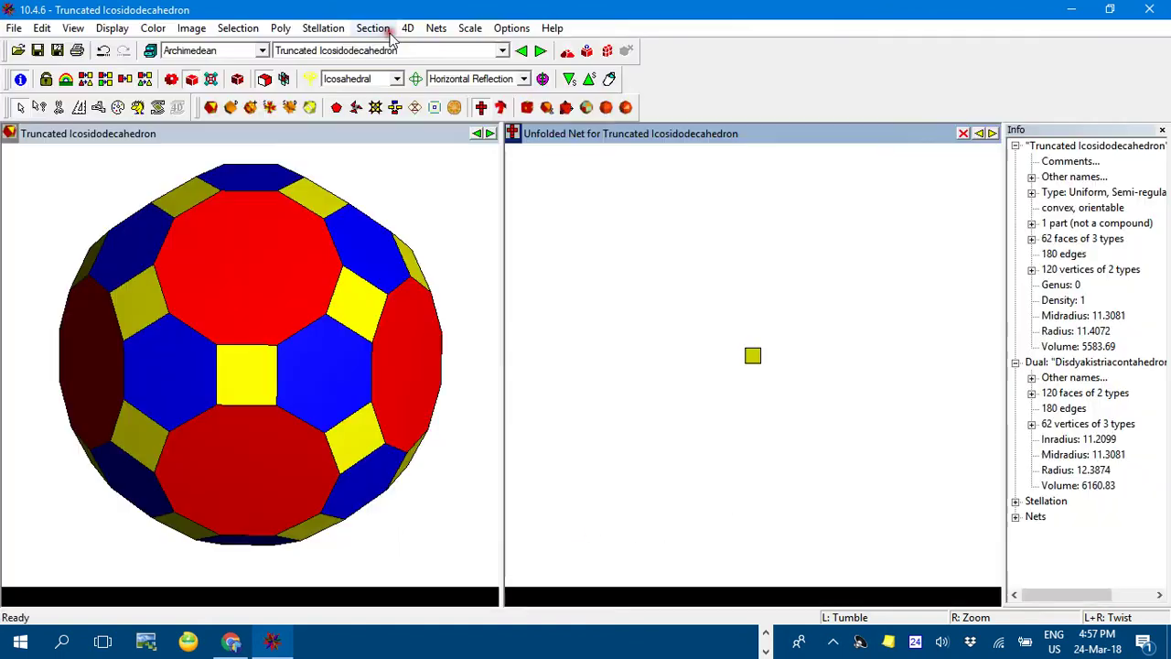
Try to augment the polyhedron while the unfolded net view is active.
click(281, 30)
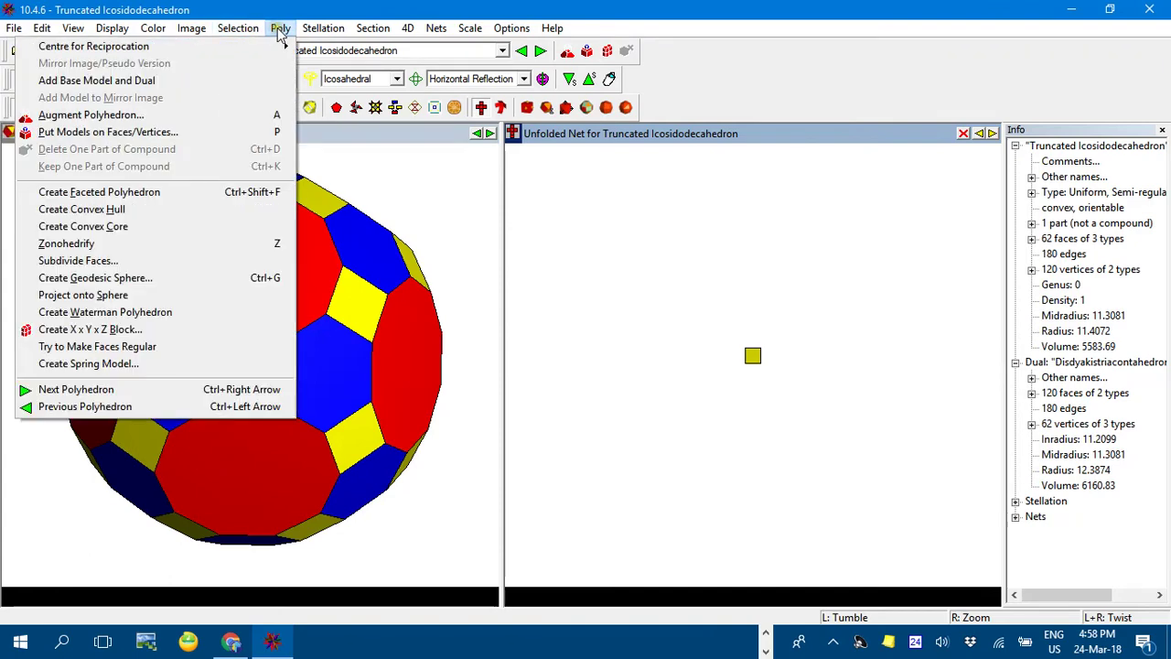
click(244, 115)
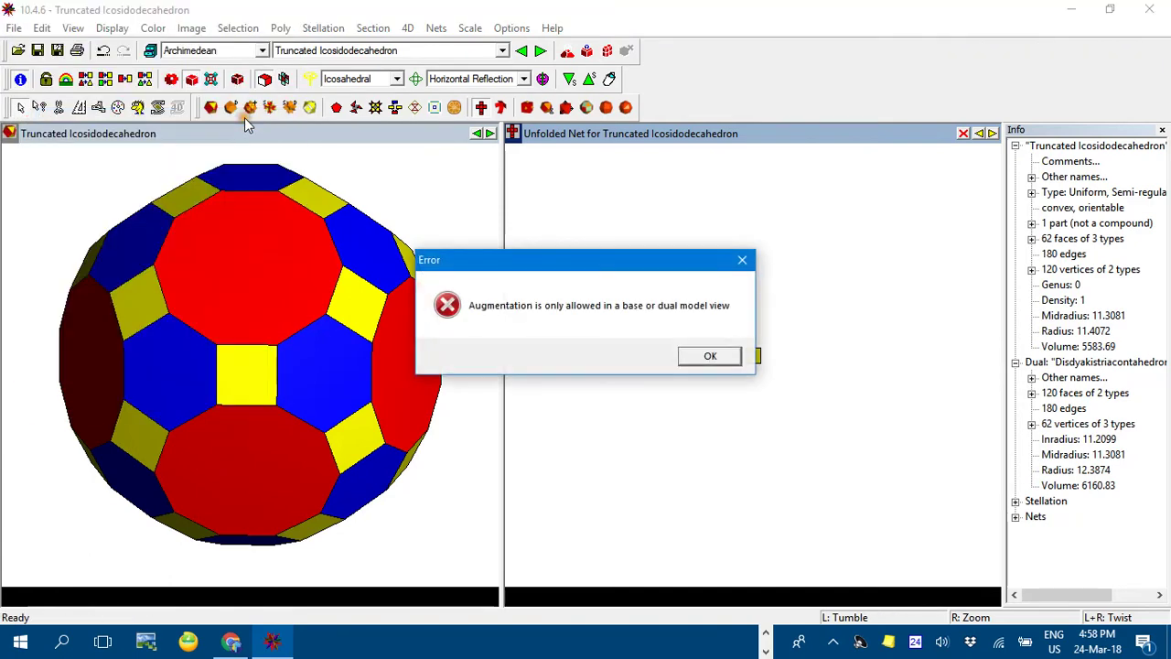
click(708, 357)
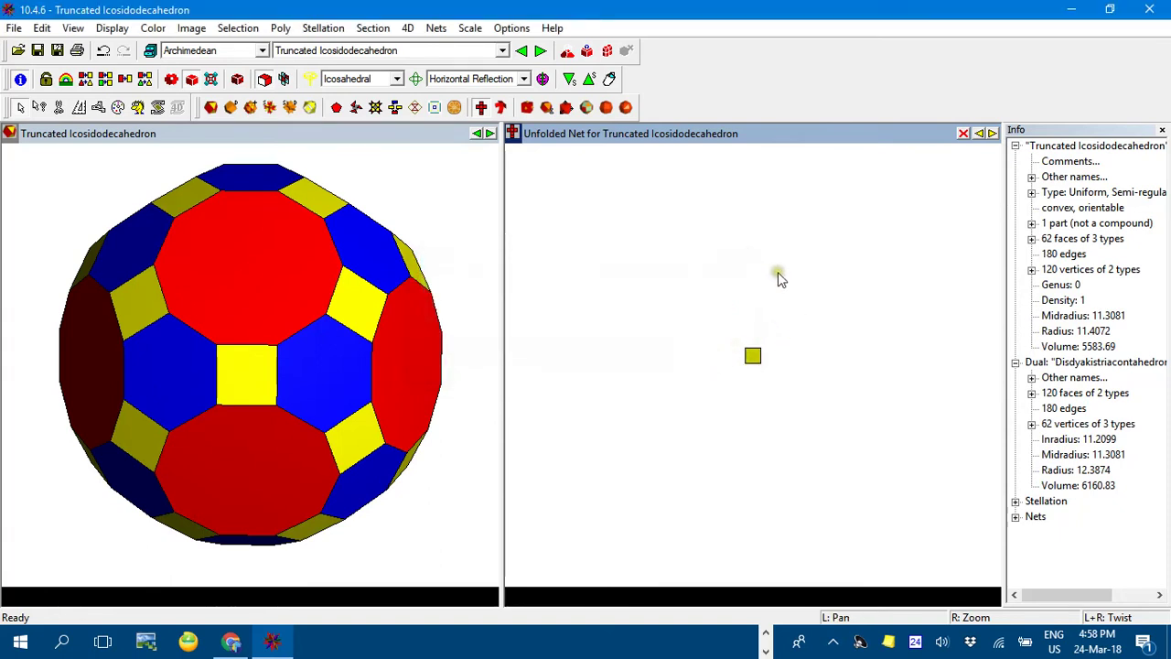
Preview a pyramid augmentation on all faces of the same type in the base model view, keeping the original models' colors.
click(388, 185)
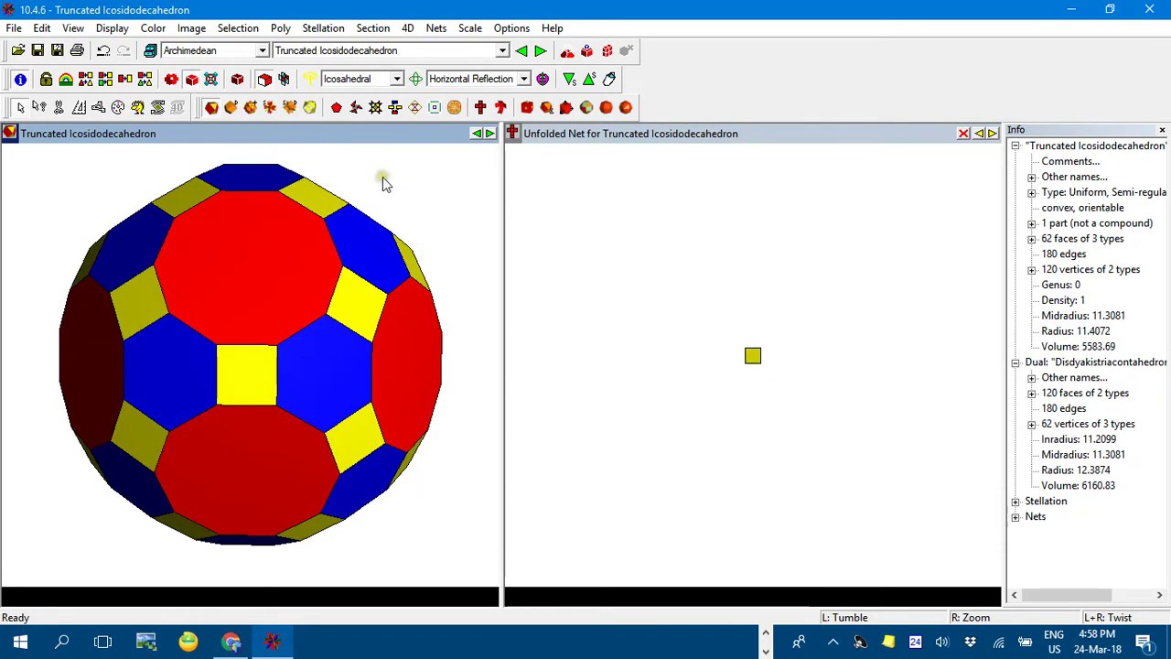
click(280, 27)
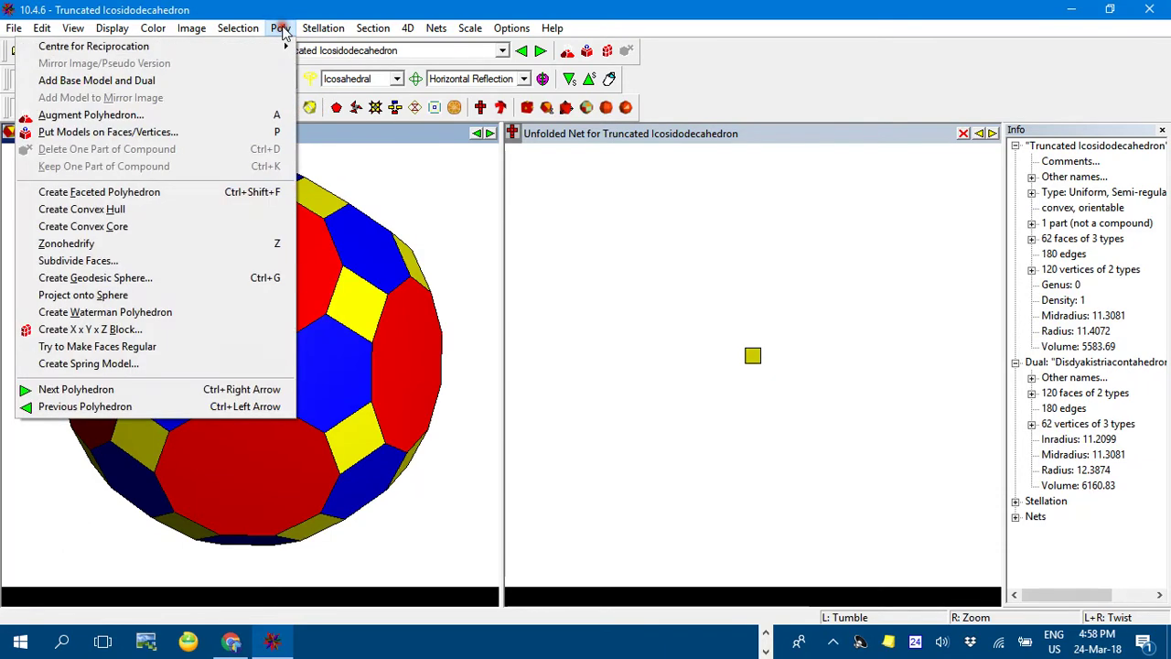
click(256, 116)
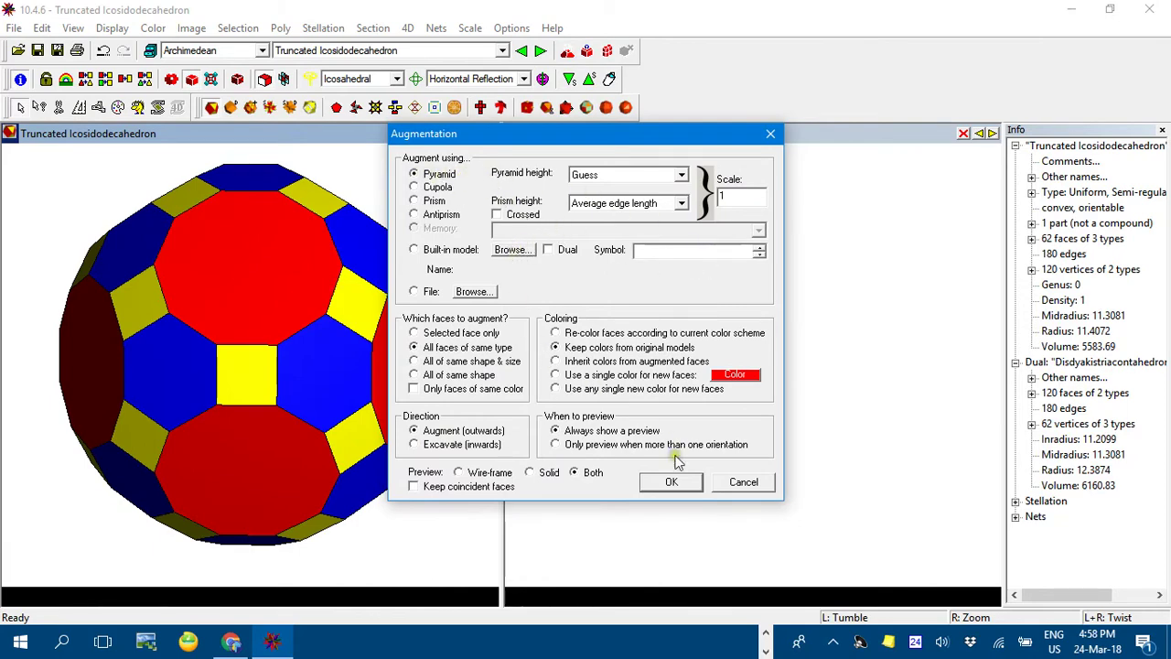
click(682, 483)
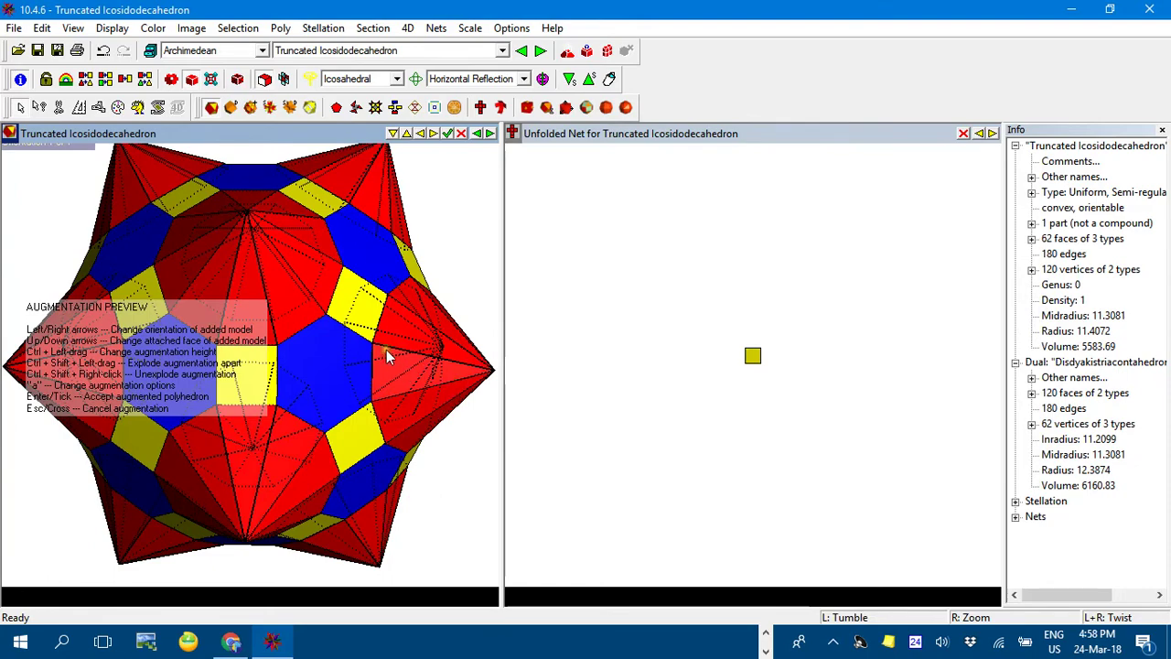
Raise the previewed pyramids on the decagonal faces into tall spikes and accept the augmented polyhedron.
ctrl+drag(486, 387, 605, 357)
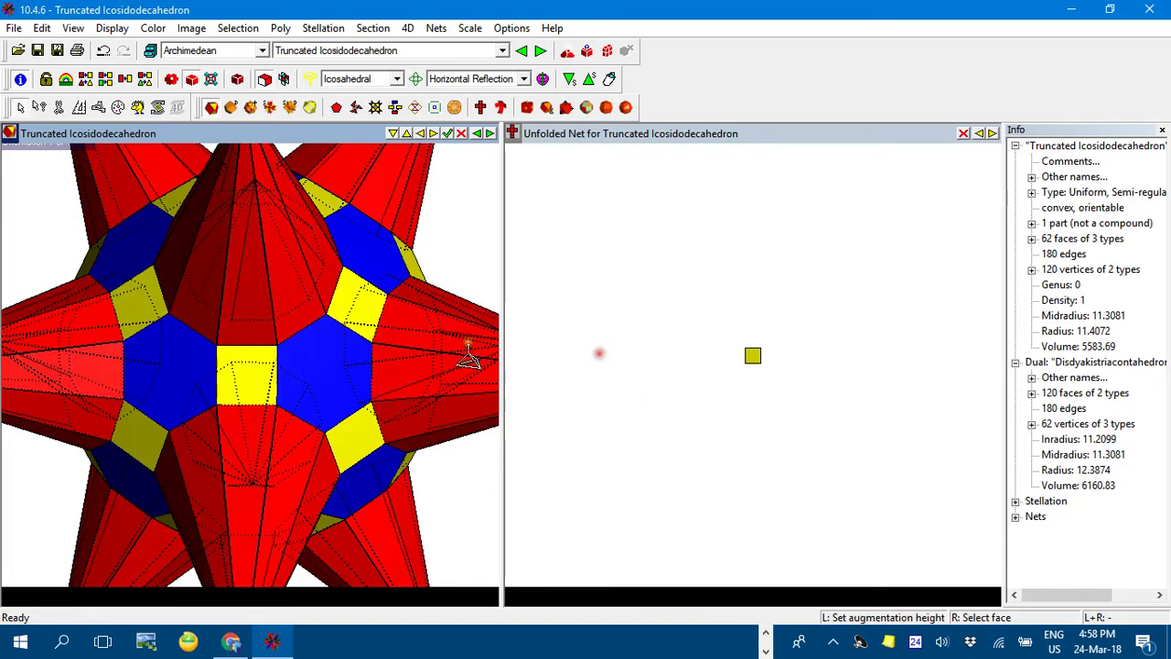
scroll(263, 297, down, 5)
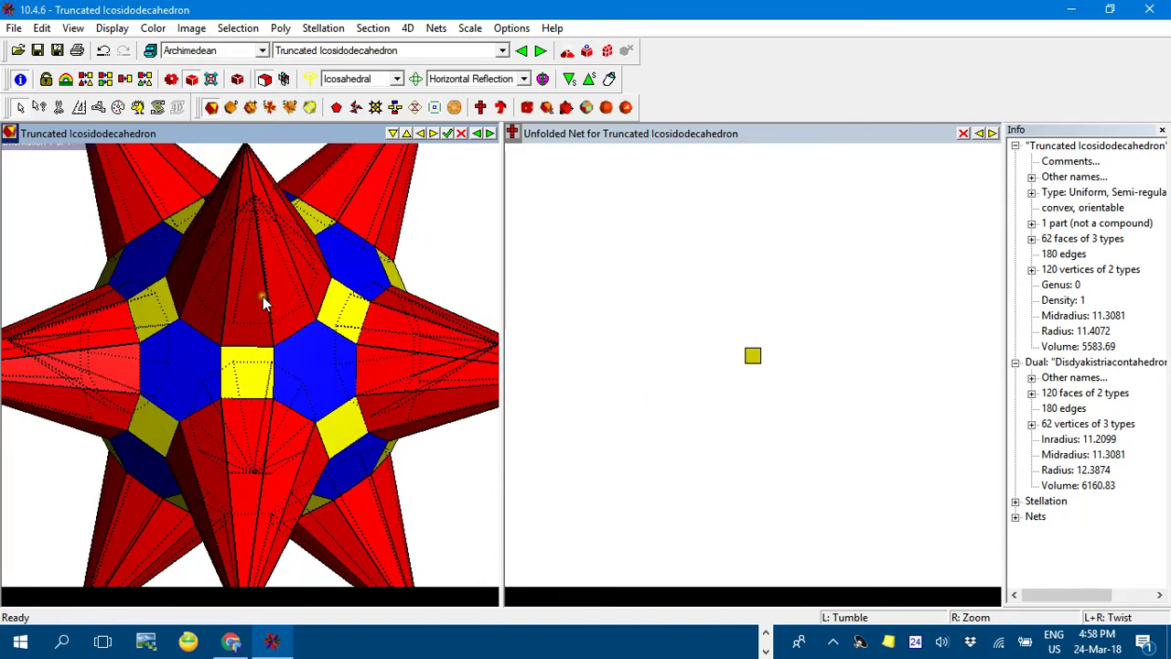
scroll(262, 294, down, 1)
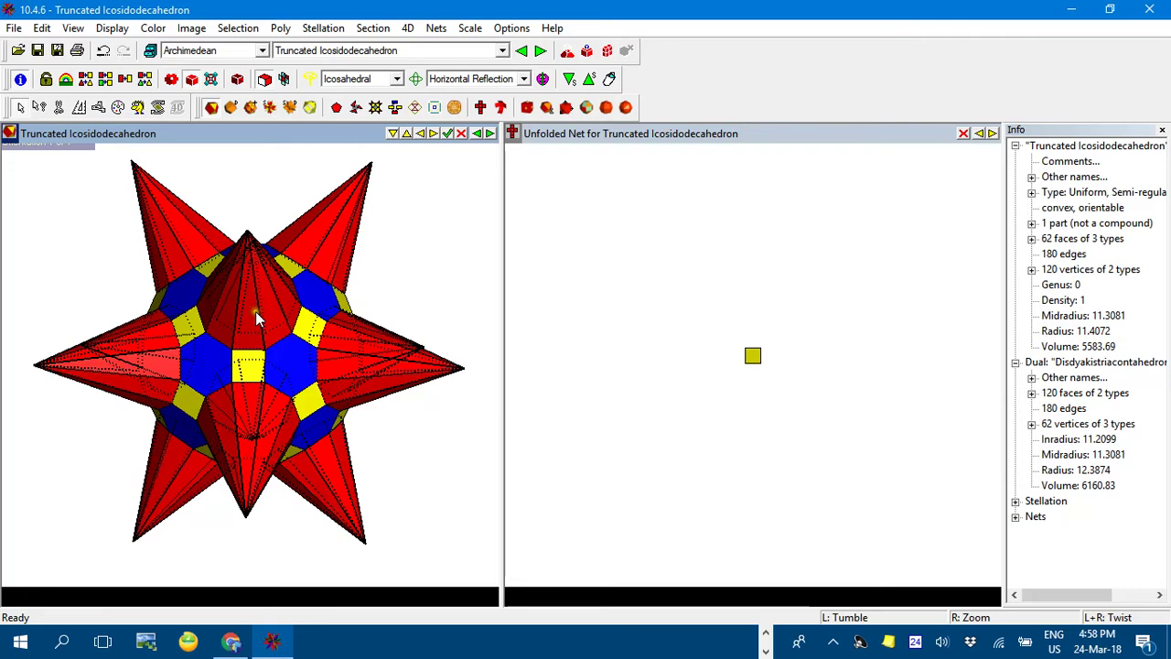
click(448, 135)
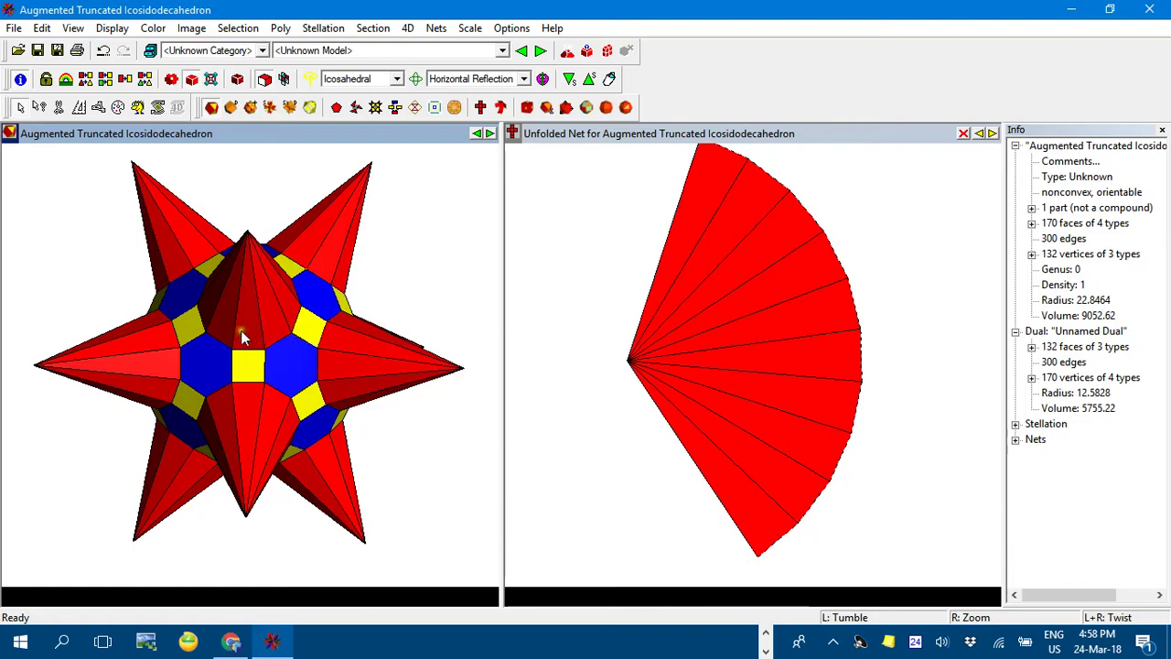
drag(242, 337, 337, 403)
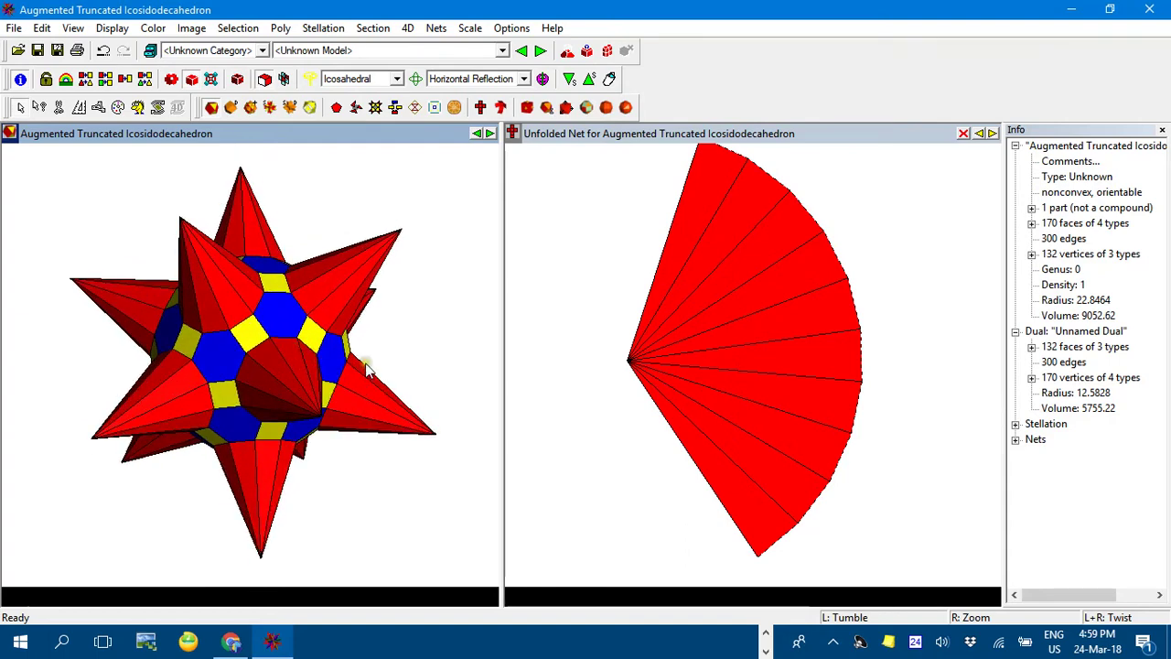
click(280, 27)
mouse_move(238, 27)
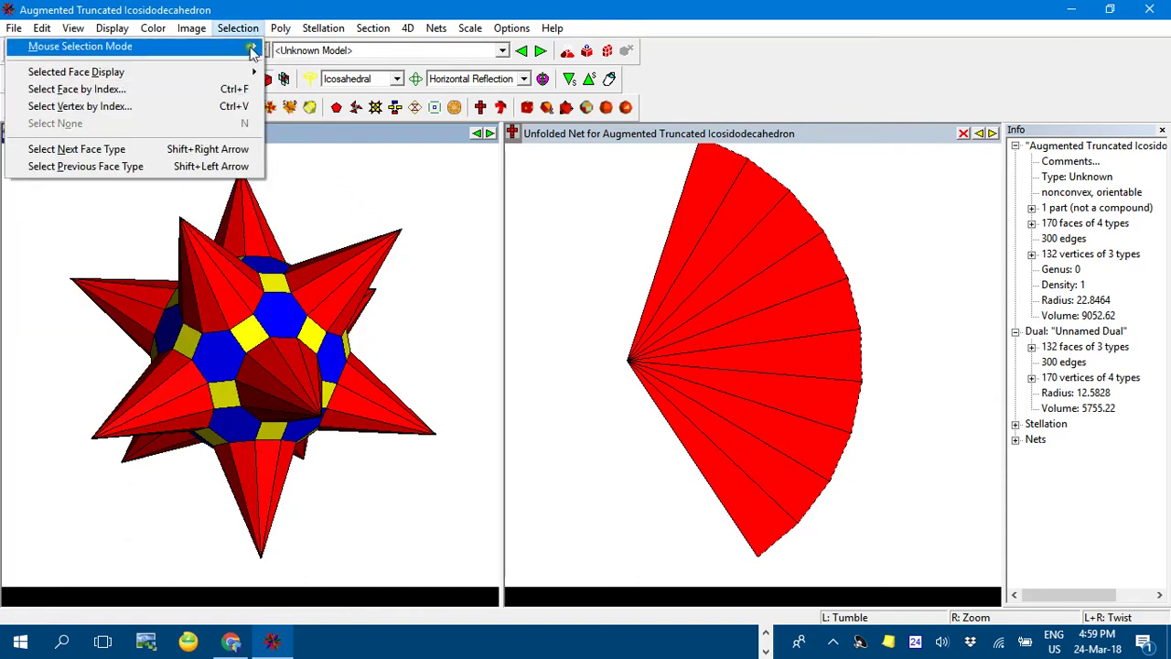
mouse_move(274, 27)
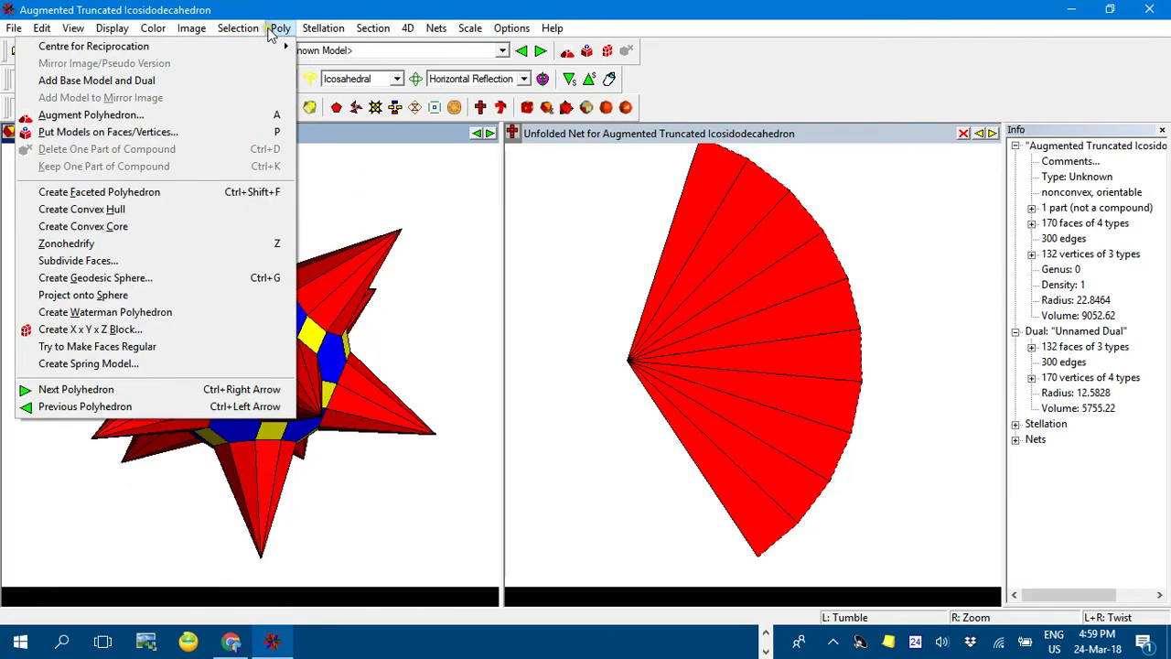
click(549, 217)
click(446, 218)
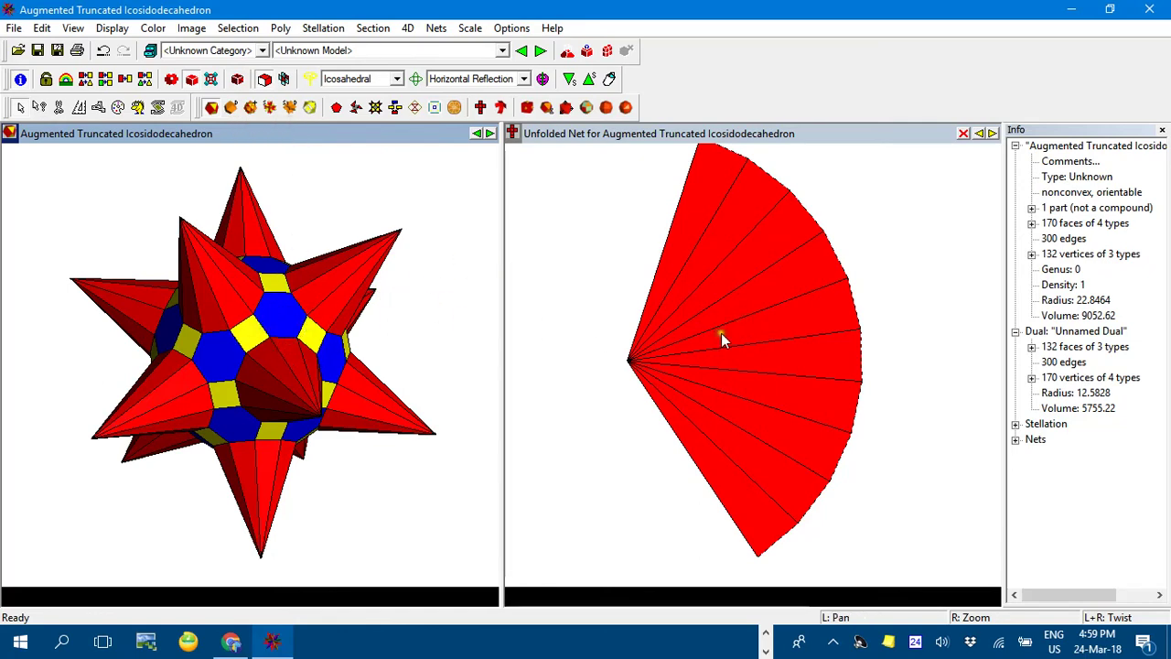
View the augmented polyhedron's dual, its base/dual compound, the base stellation, the dual's stellation and the faceting preview in turn.
click(231, 108)
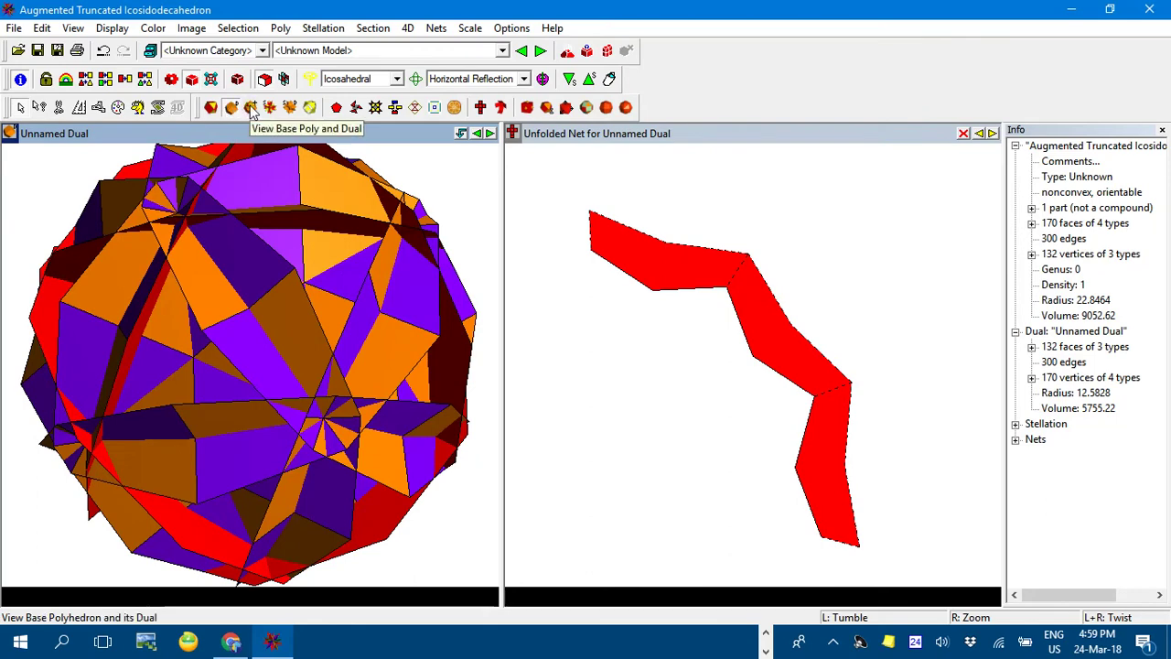
click(250, 108)
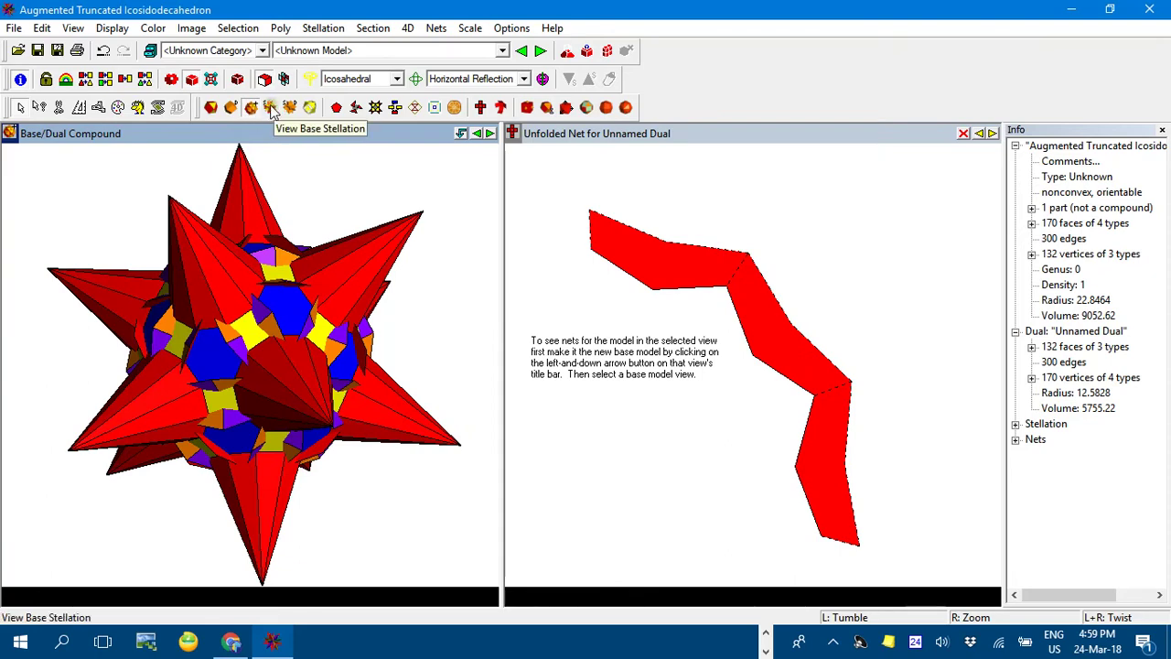
click(271, 108)
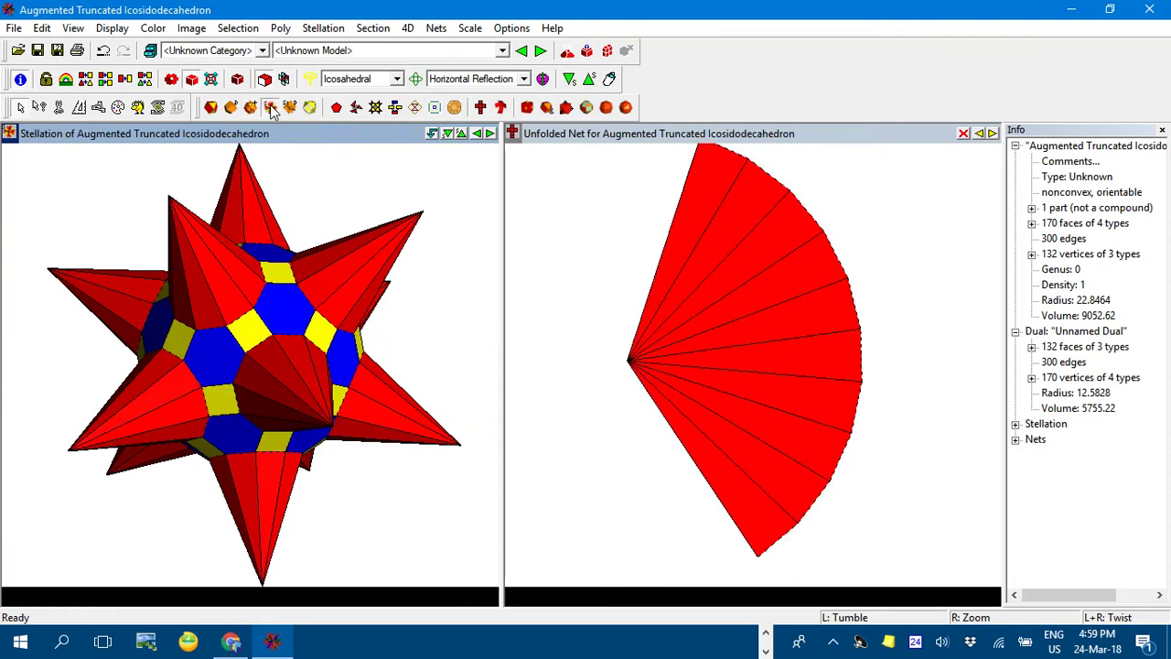
click(291, 108)
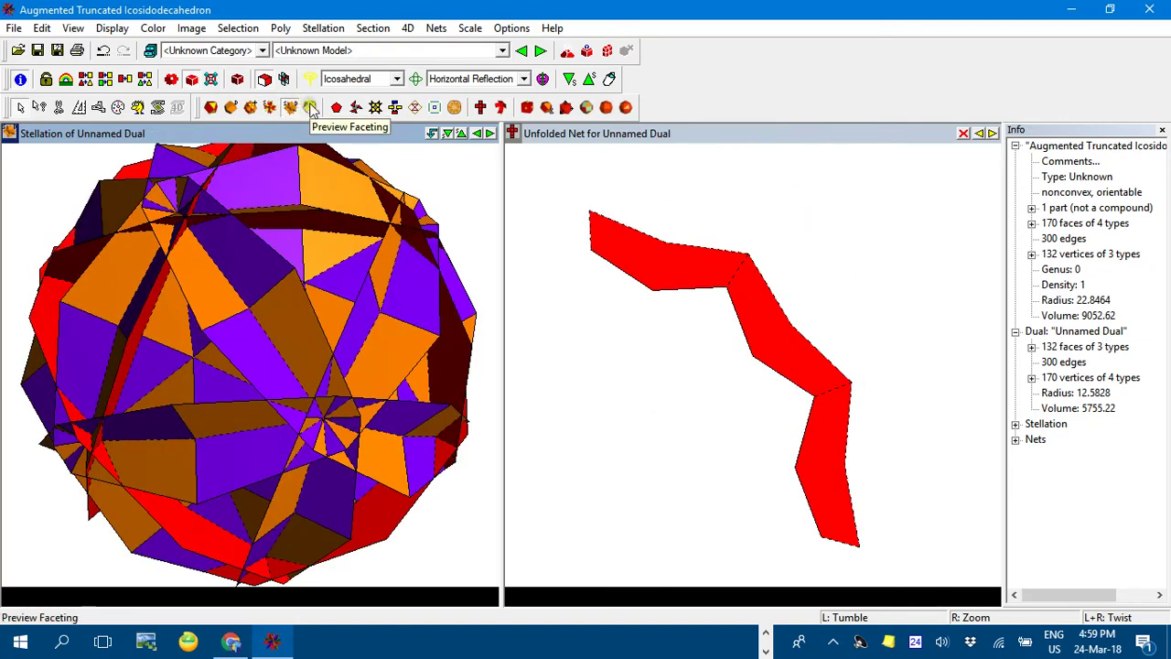
click(311, 108)
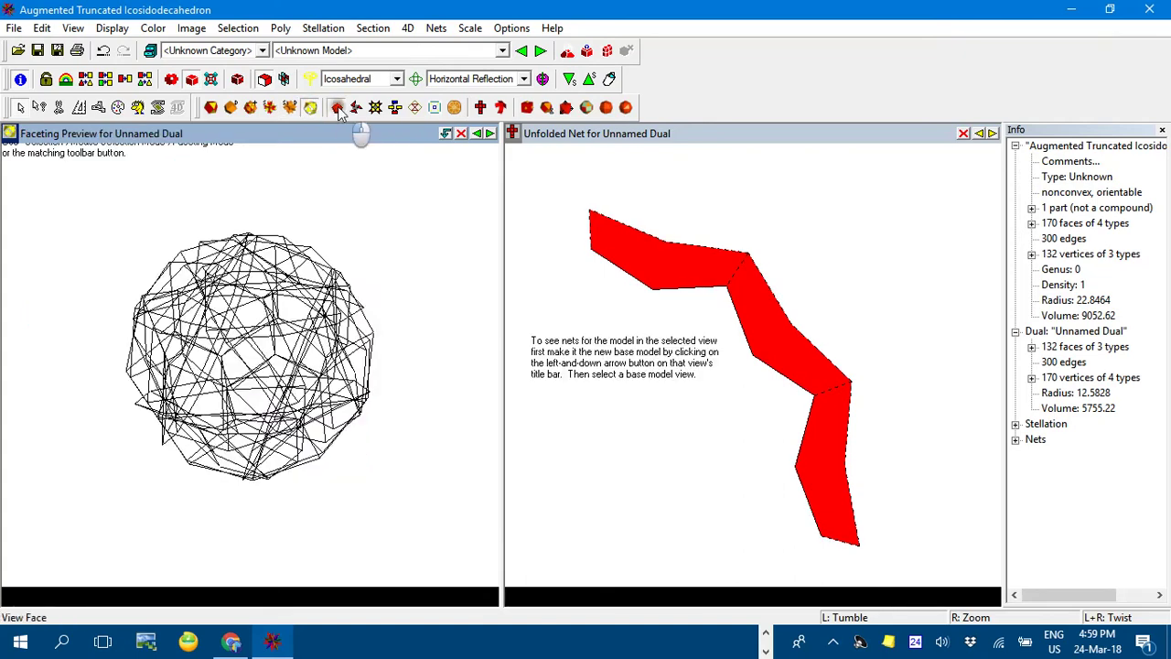
View the dual's face, stellation face, stellation diagram and cell diagram, and return to the base polyhedron view.
click(337, 108)
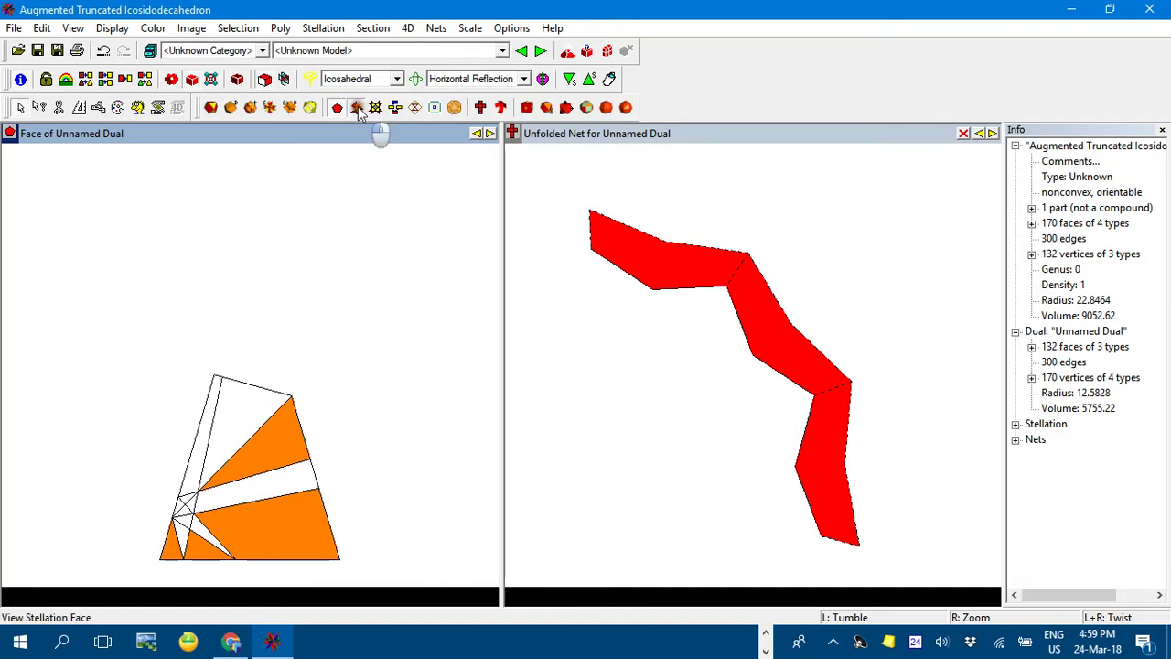
click(356, 108)
click(375, 108)
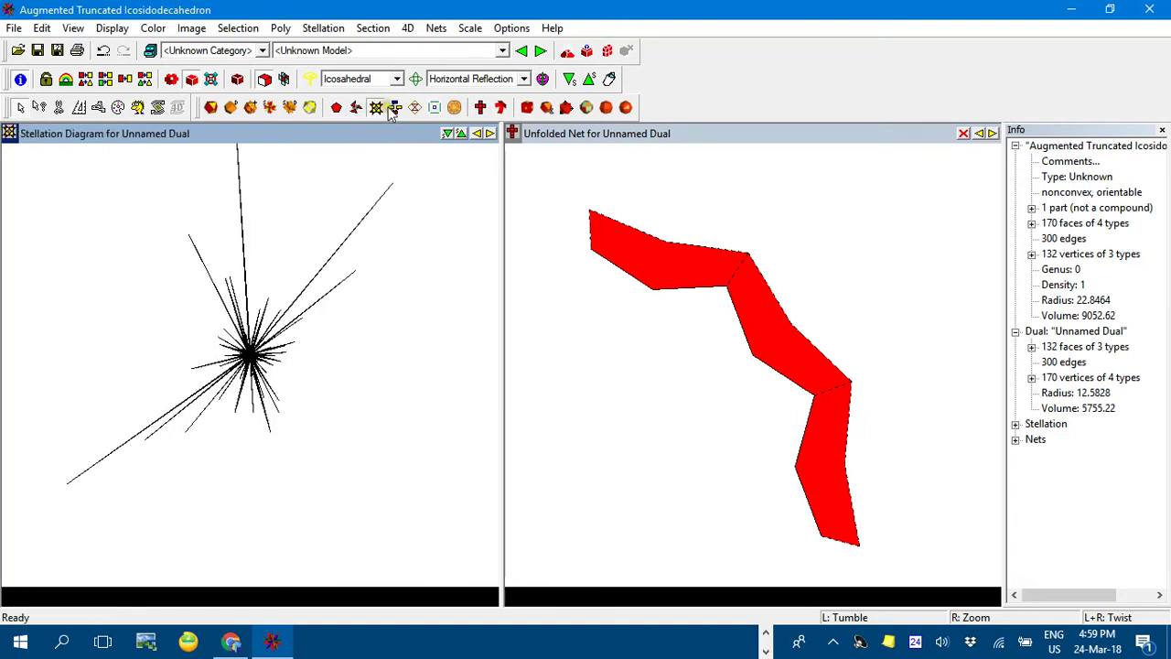
click(394, 108)
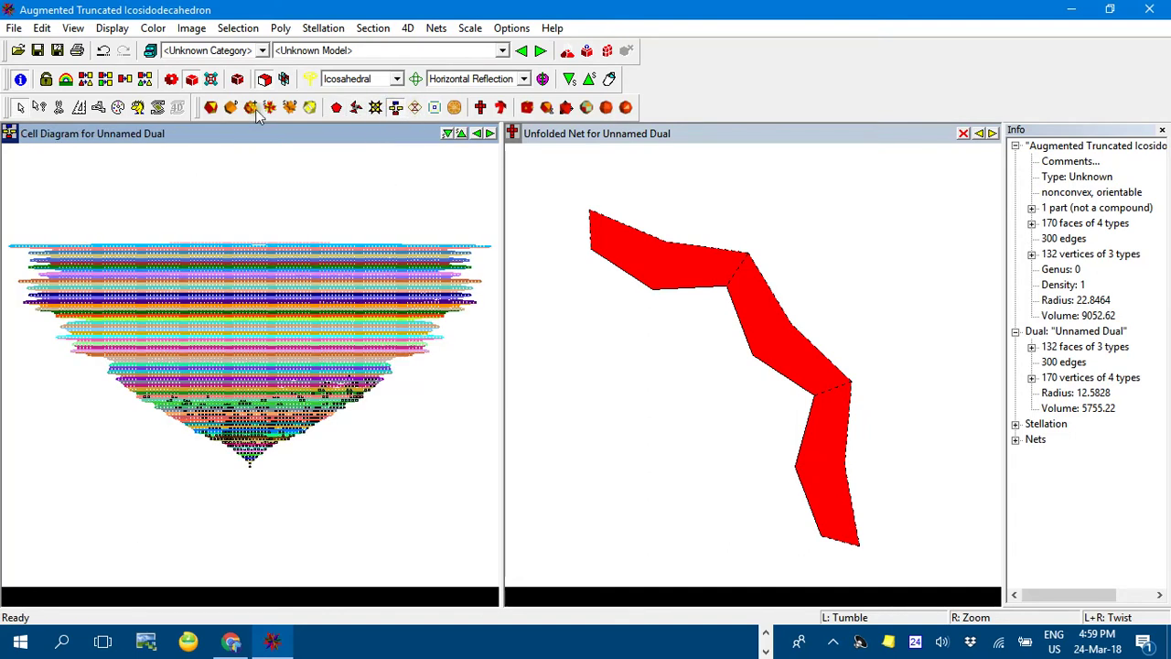
click(210, 108)
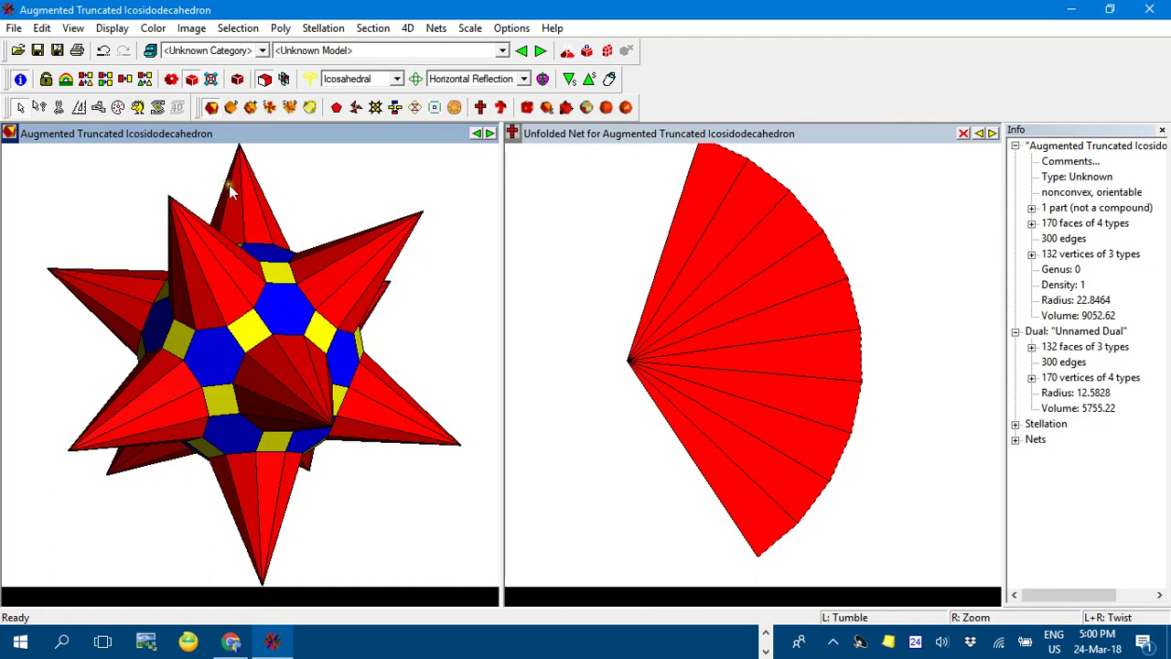
Hide the augmented polyhedron's edges, inspect the model without outlines, and turn the edges back on.
click(73, 28)
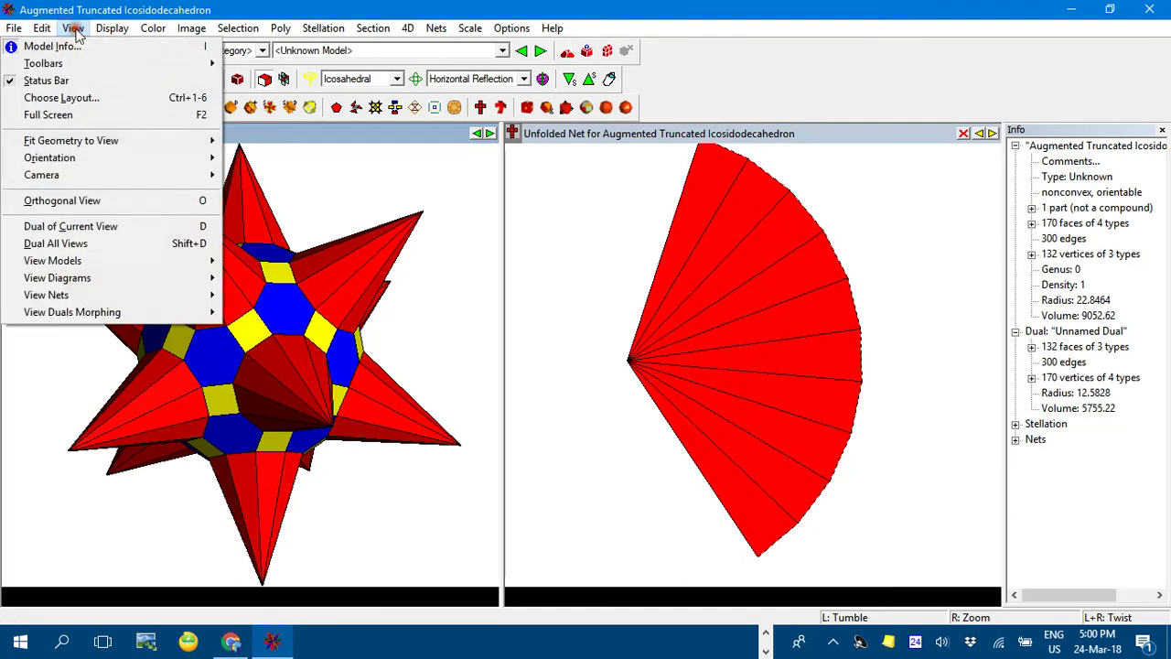
mouse_move(104, 33)
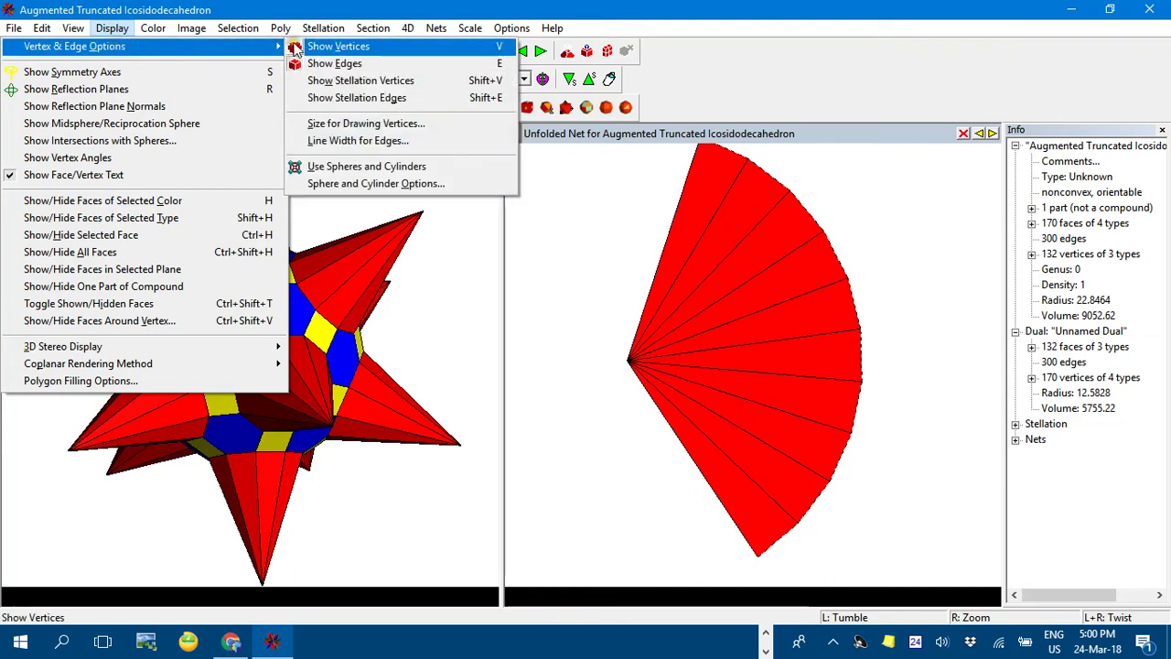
click(353, 64)
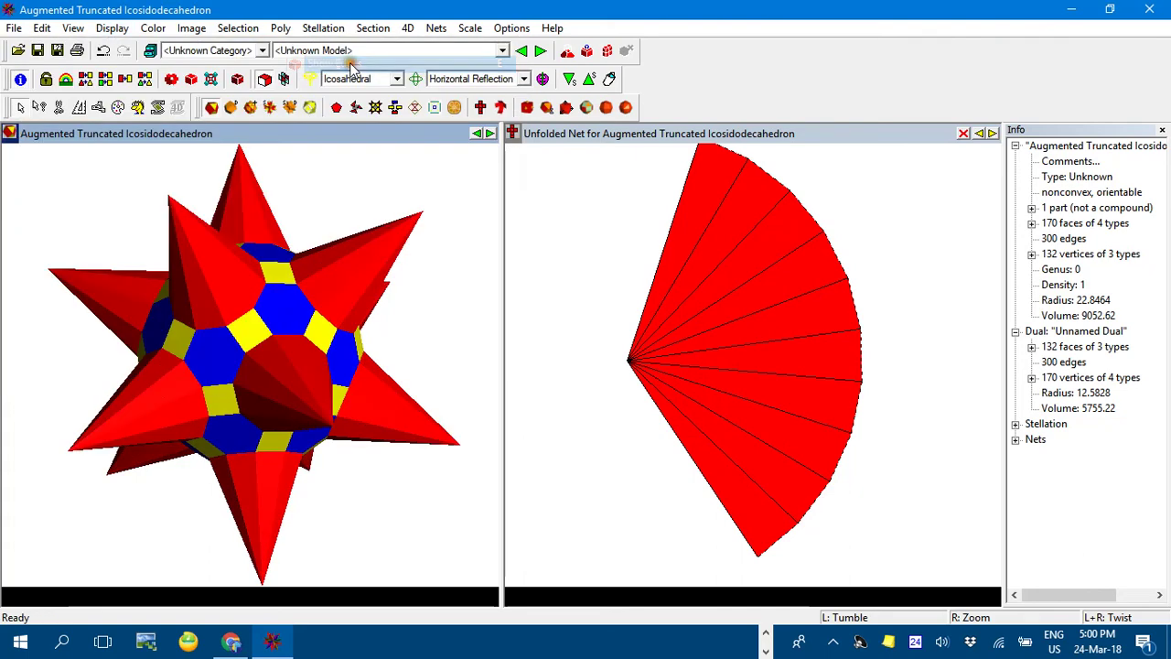
drag(265, 288, 294, 282)
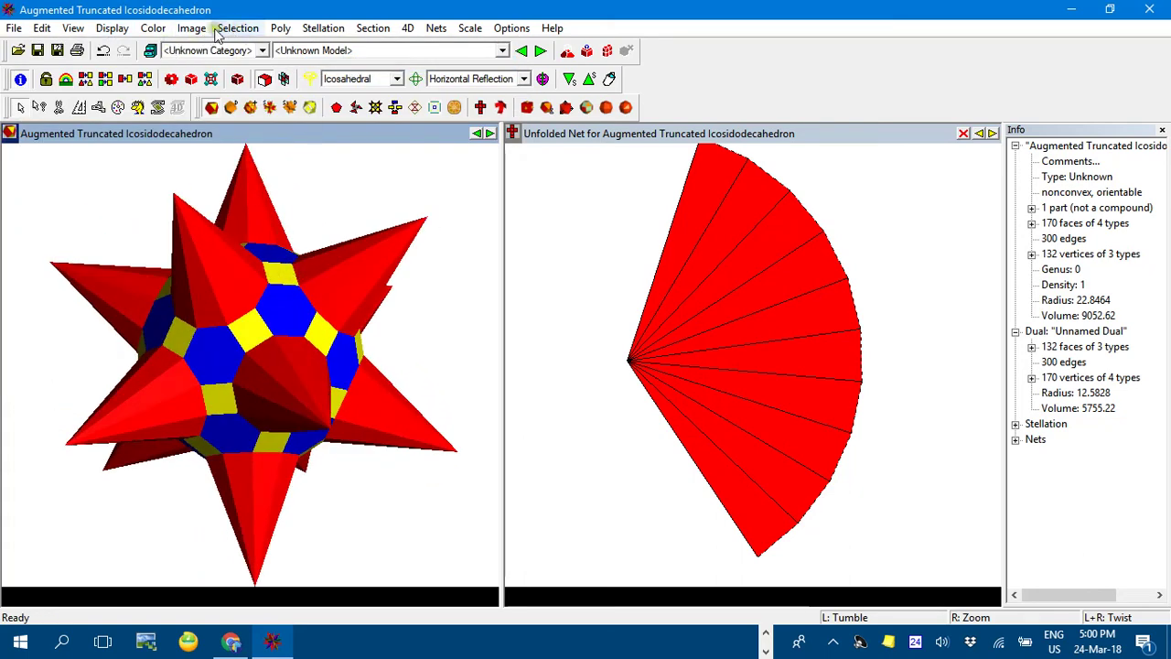
click(110, 29)
mouse_move(266, 46)
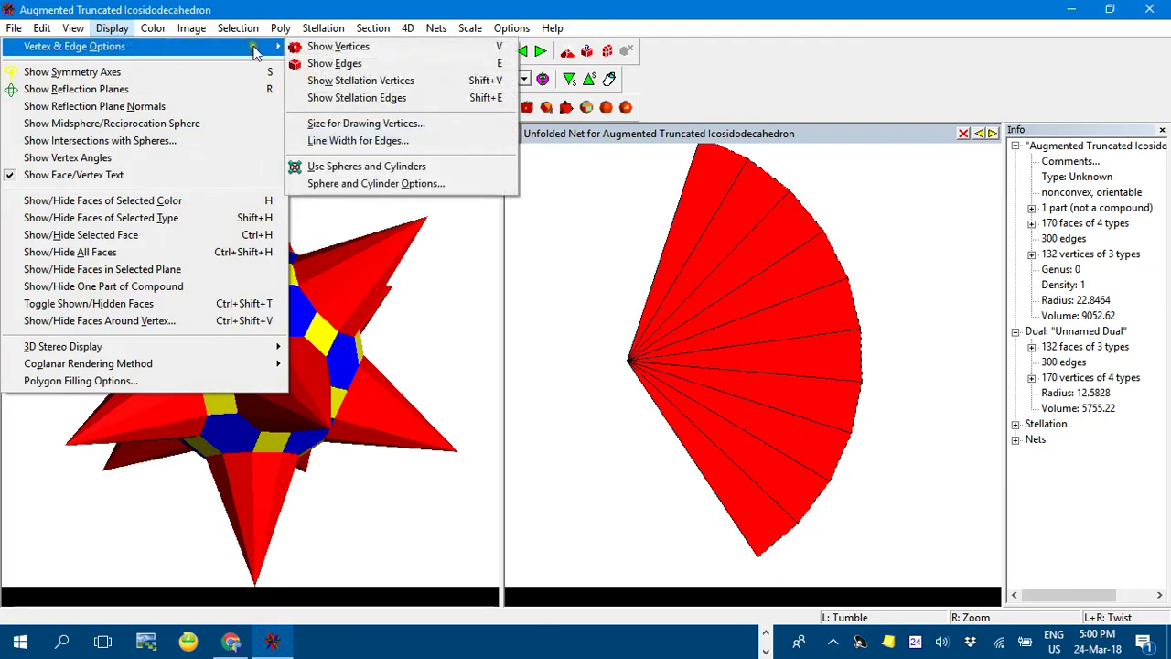
click(315, 64)
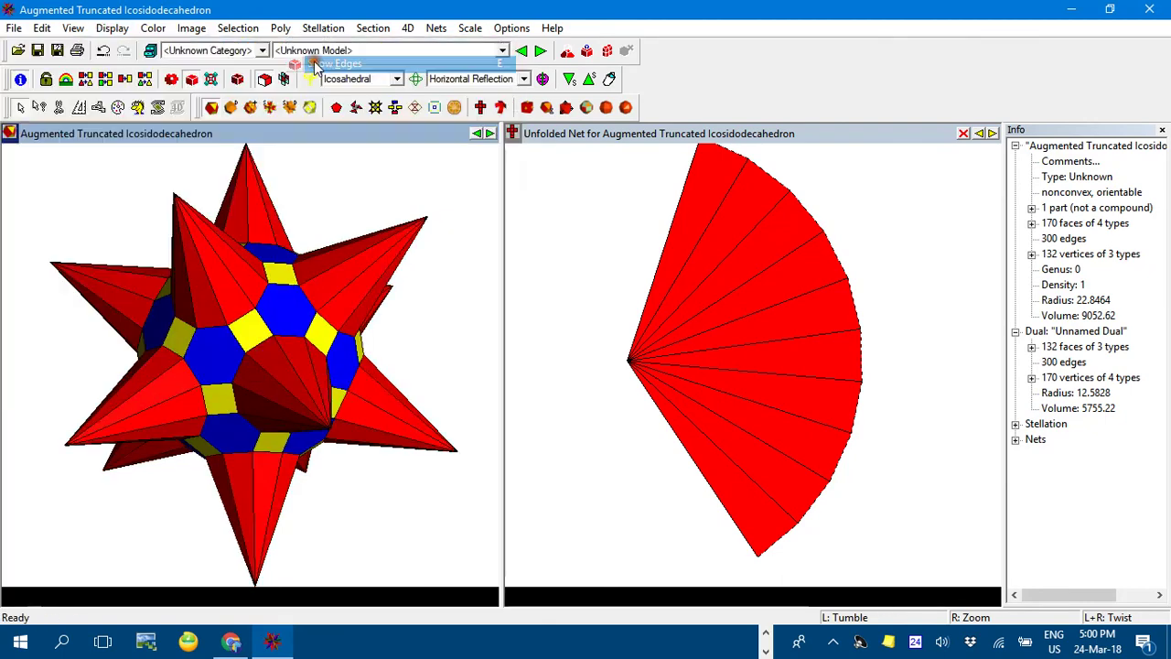
Show the augmented polyhedron's vertices and hide them again.
click(111, 28)
mouse_move(256, 46)
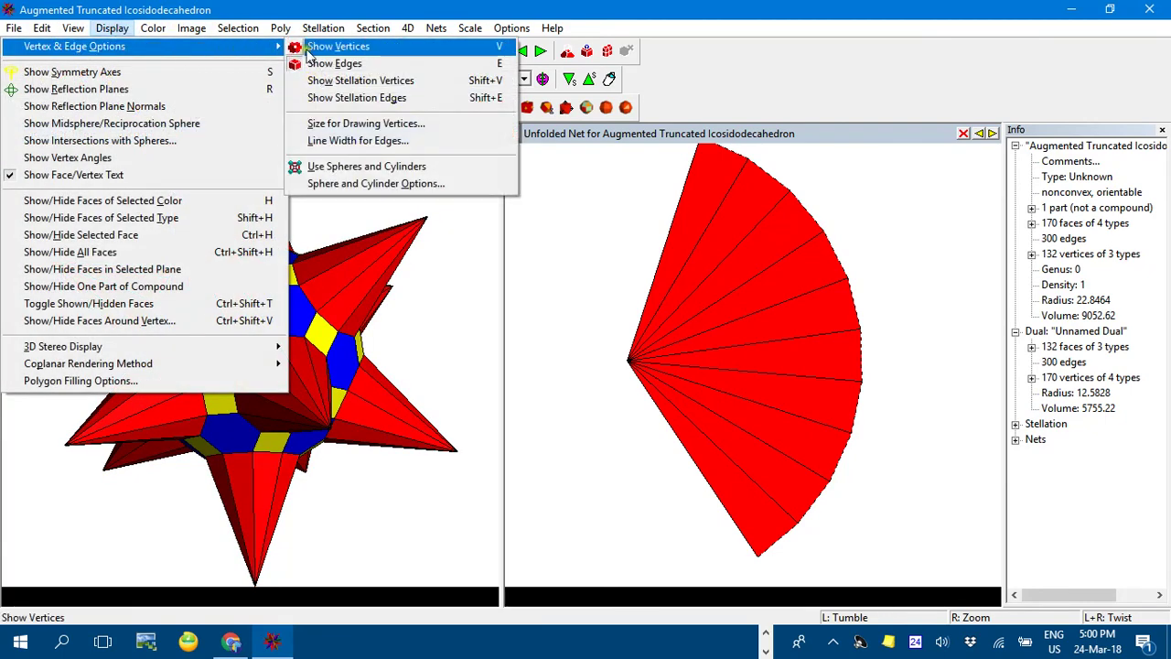
click(316, 47)
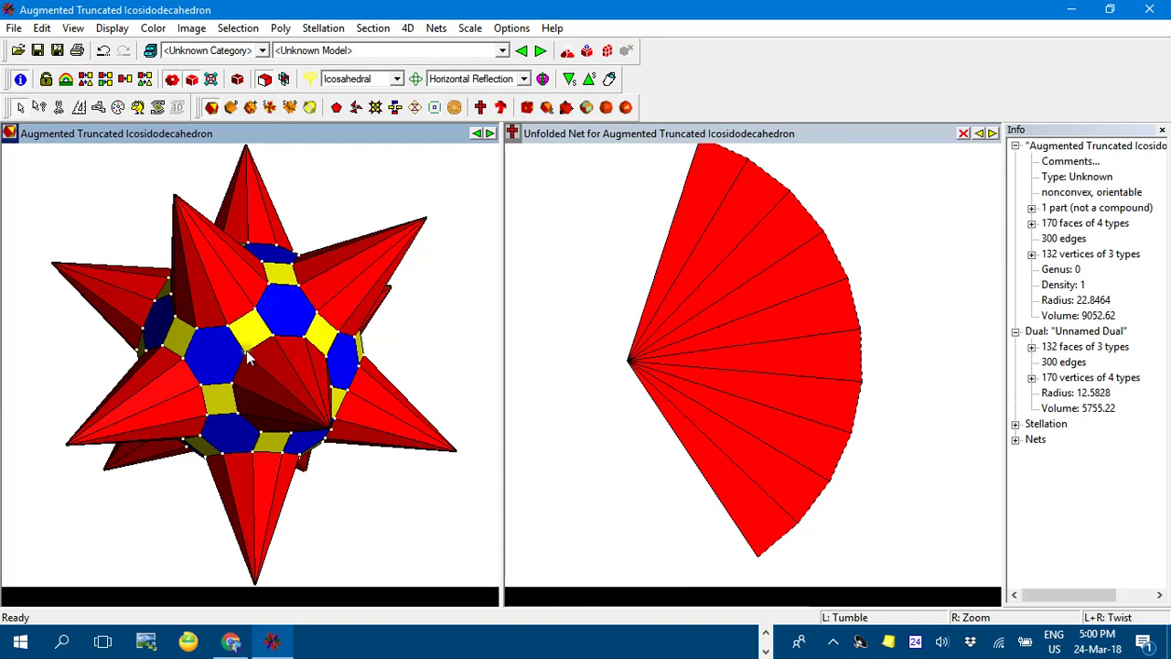
click(111, 27)
mouse_move(161, 48)
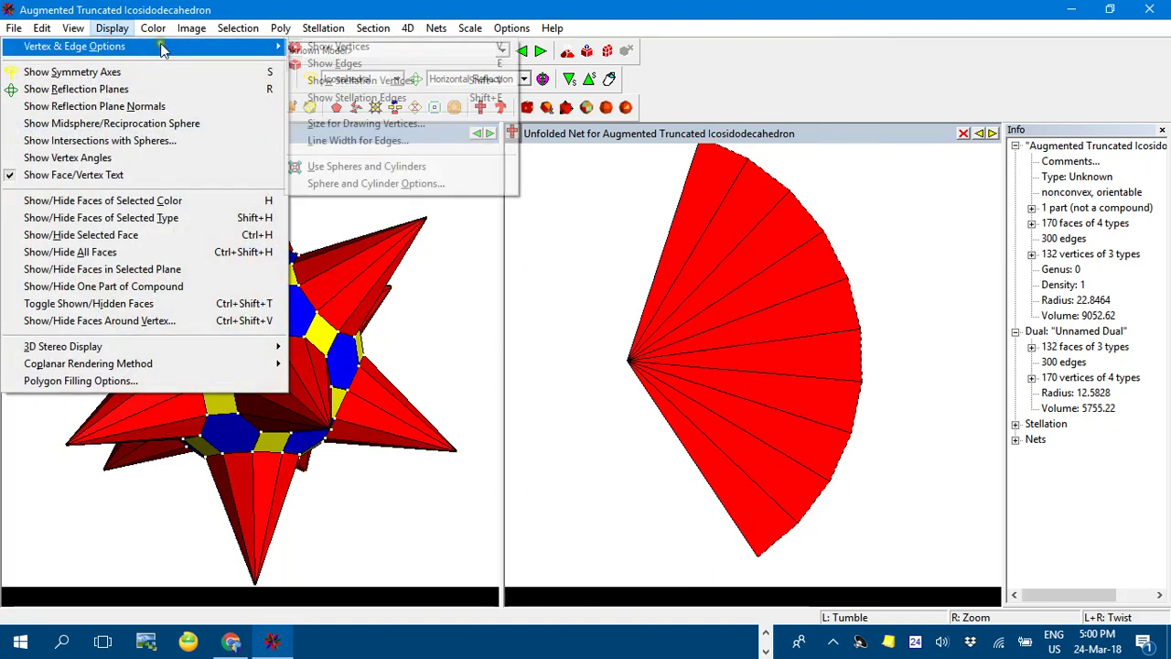
click(318, 45)
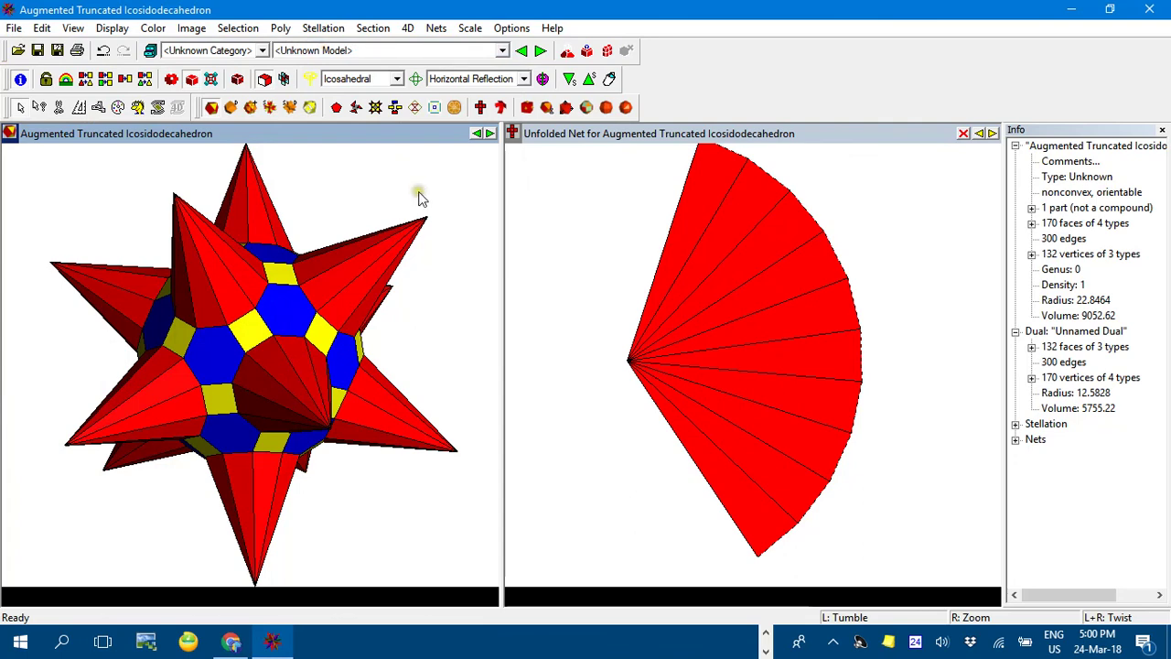